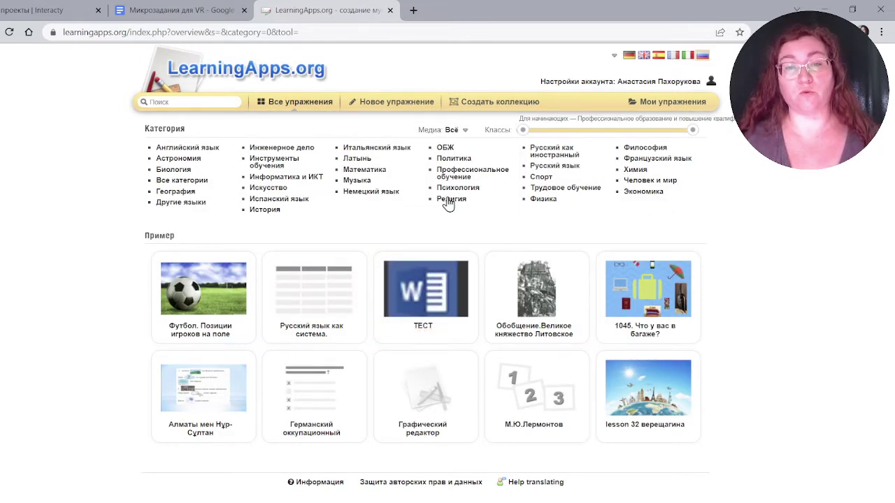
# Step: Start a new exercise, browse the available templates and choose the "Простой порядок" template
pyautogui.click(377, 101)
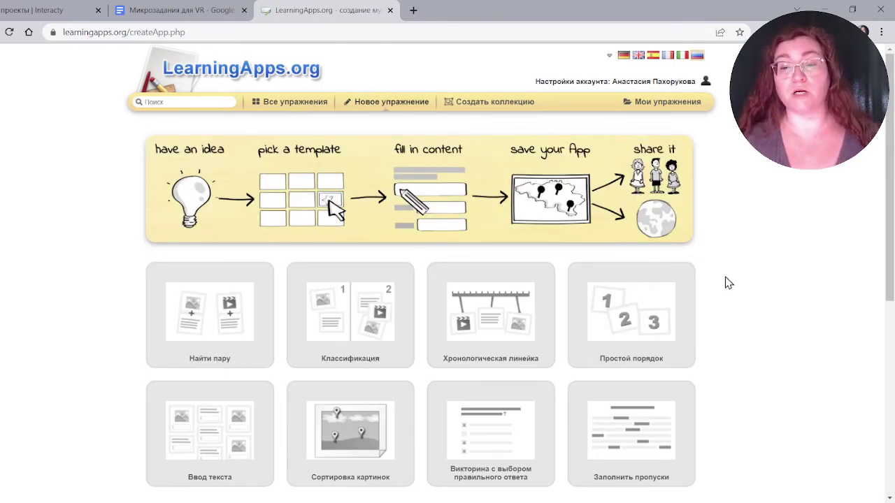
pyautogui.scroll(-2, 727, 283)
pyautogui.scroll(-3, 727, 282)
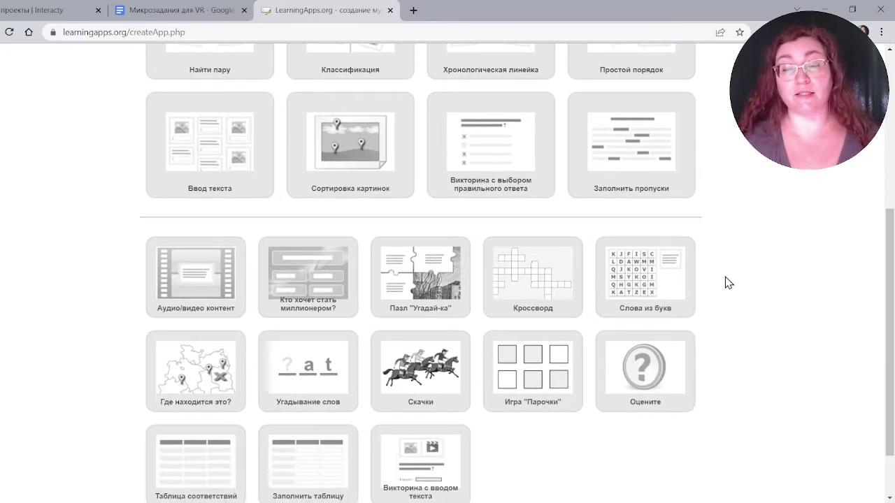
pyautogui.scroll(-1, 727, 282)
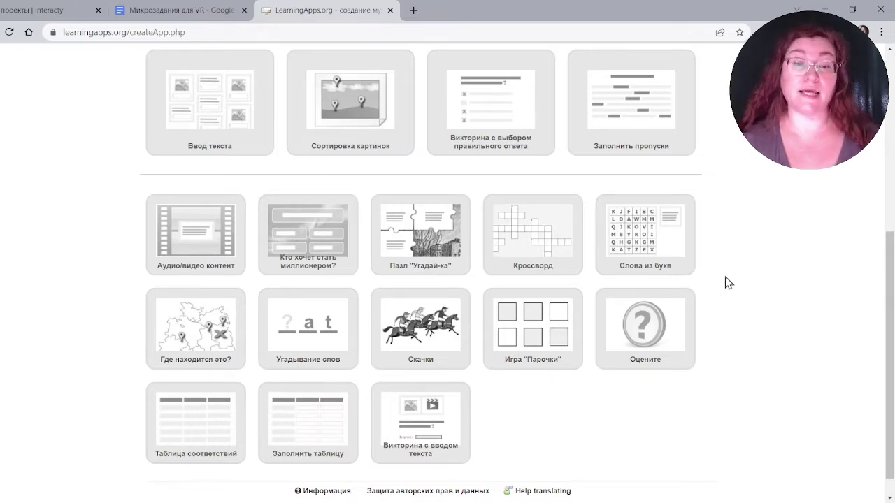
pyautogui.scroll(2, 726, 278)
pyautogui.scroll(1, 725, 276)
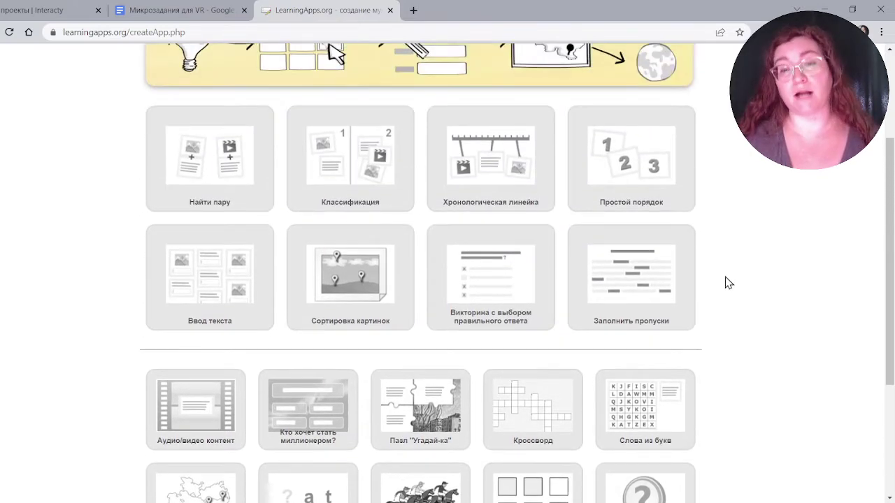
pyautogui.click(631, 161)
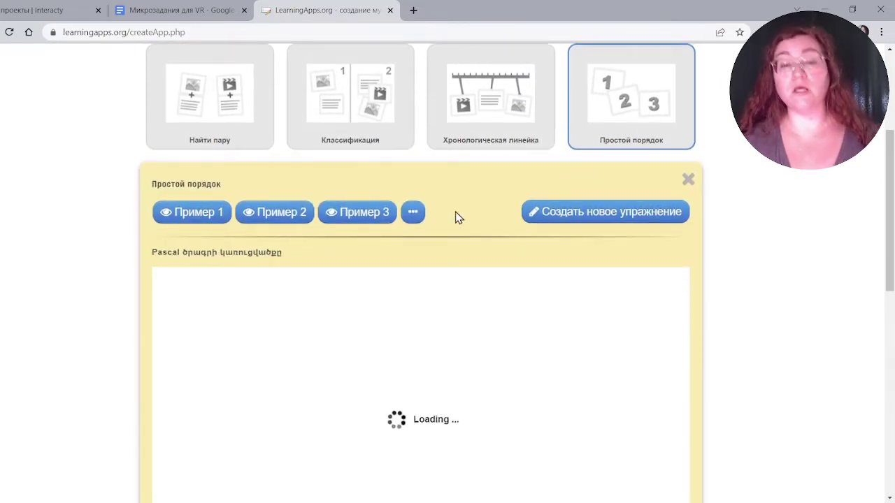
# Step: Preview the sample exercise on plant fibres and fabric production, and start creating a new exercise from the "Простой порядок" template
pyautogui.click(294, 177)
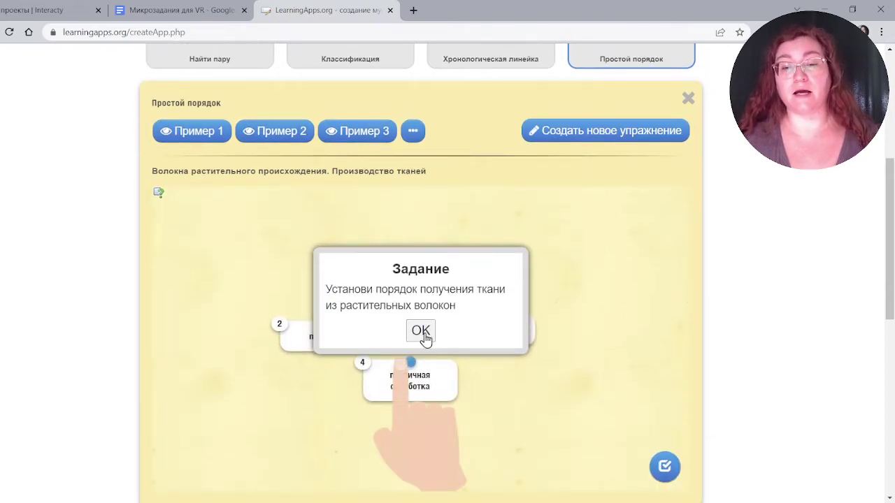
pyautogui.click(422, 332)
pyautogui.scroll(-1, 428, 390)
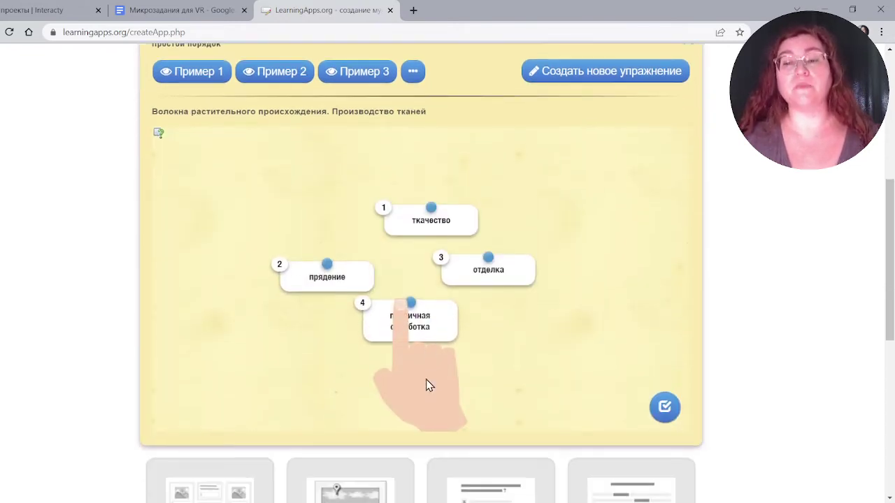
pyautogui.click(646, 72)
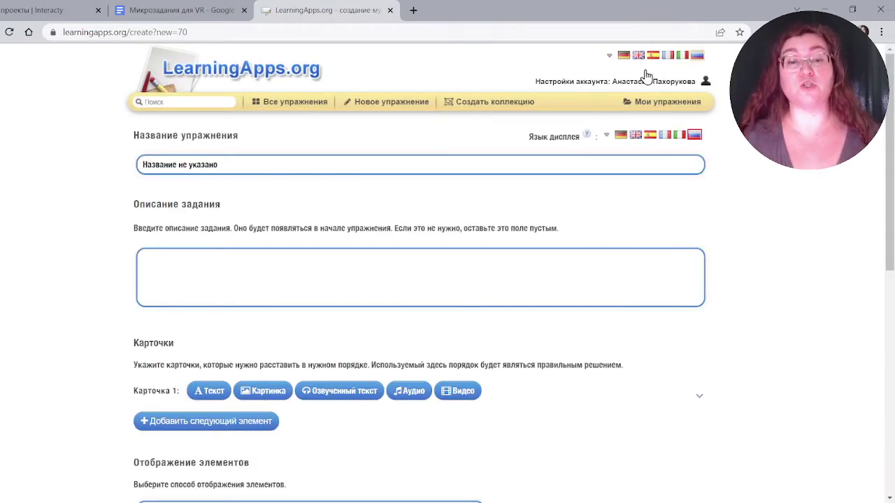
# Step: Name the exercise "Задание на сортировку"
pyautogui.scroll(-1, 460, 202)
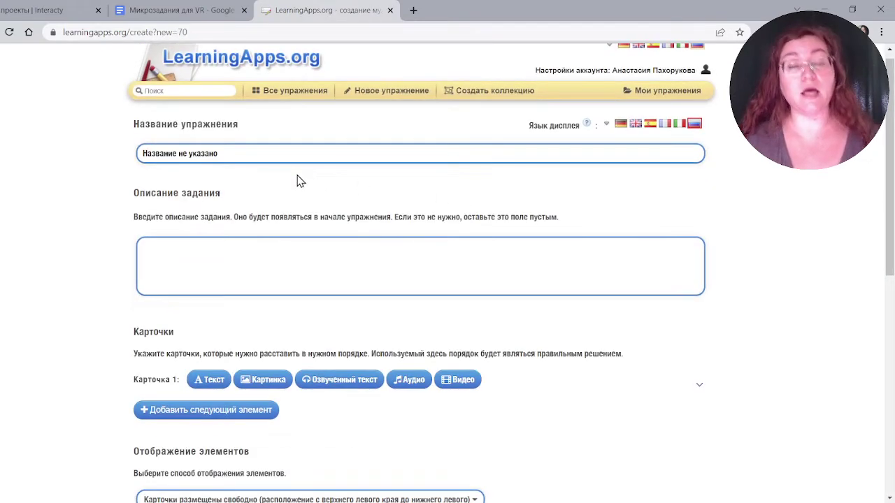
pyautogui.moveTo(286, 155); pyautogui.dragTo(119, 155)
pyautogui.write('з')
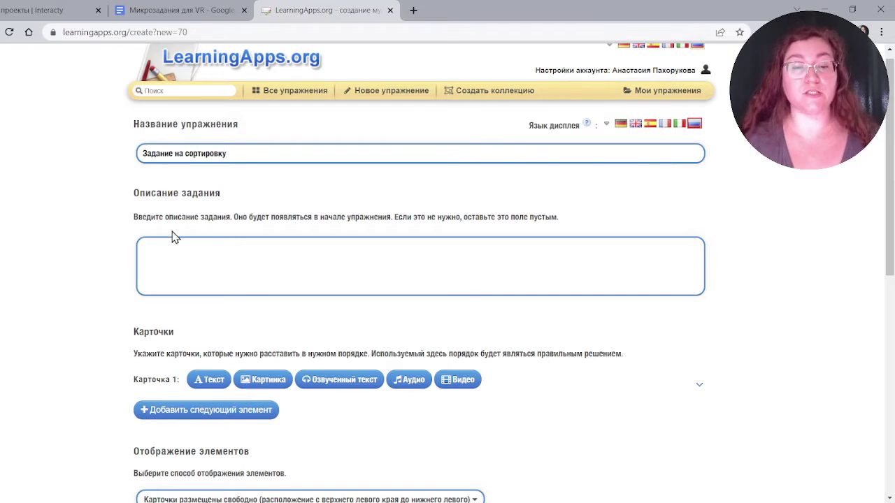
pyautogui.click(211, 277)
# Step: Add three more cards to the exercise so that it has four
pyautogui.scroll(-2, 211, 276)
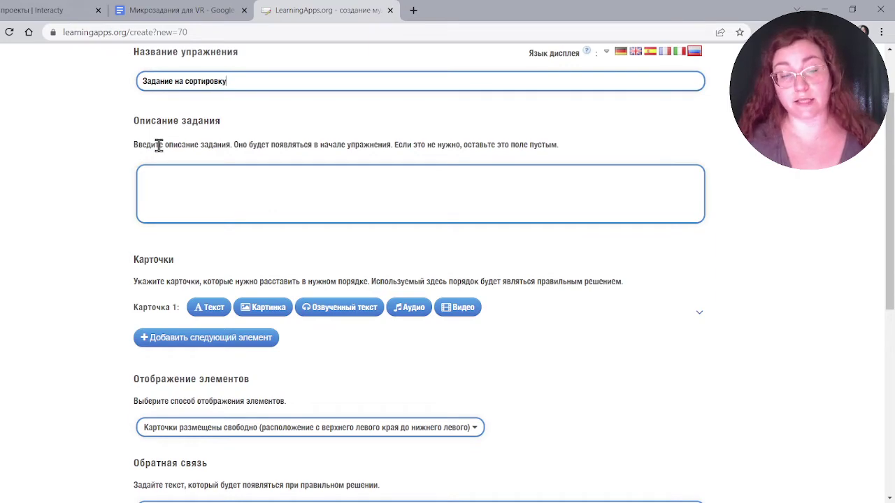
pyautogui.scroll(-3, 350, 252)
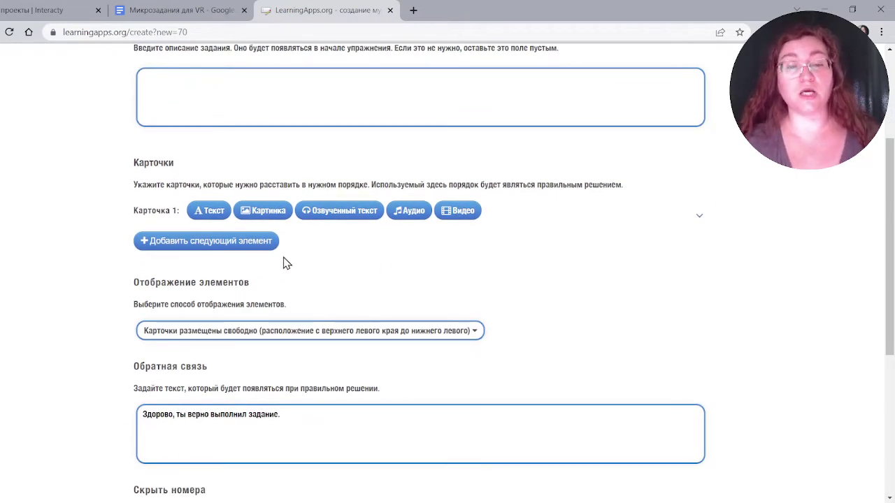
pyautogui.click(195, 246)
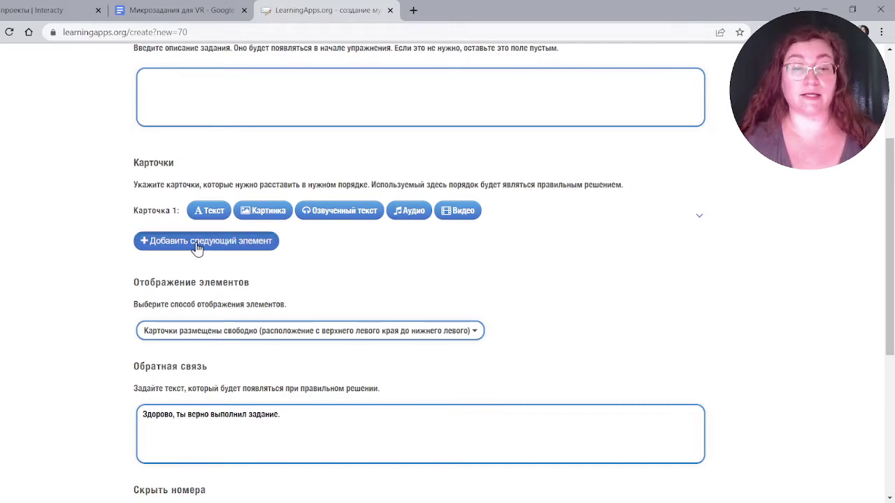
pyautogui.click(185, 274)
pyautogui.click(184, 297)
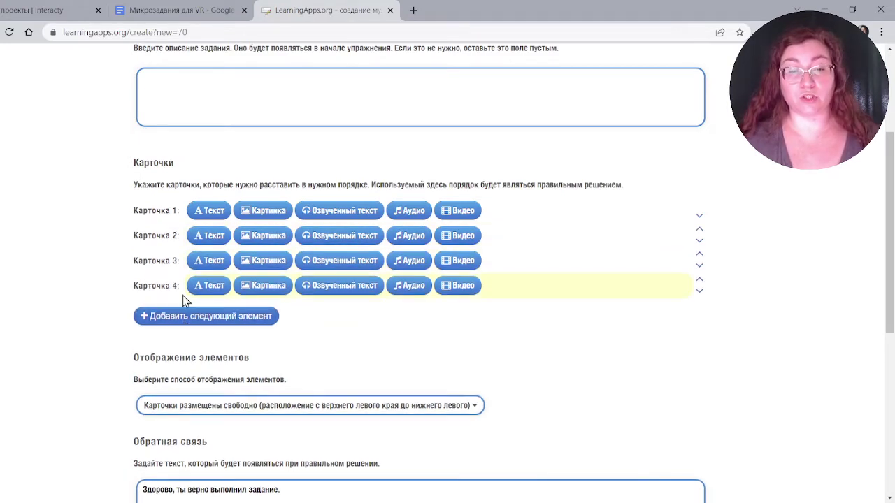
# Step: Copy the task 14 instruction from the Google Docs document "Микрозадания для VR" into the exercise's task description in LearningApps
pyautogui.scroll(2, 218, 203)
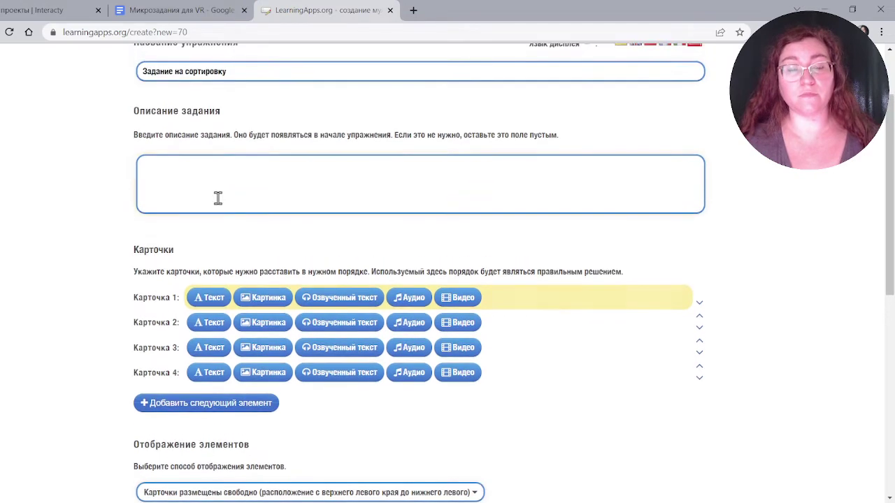
pyautogui.click(201, 13)
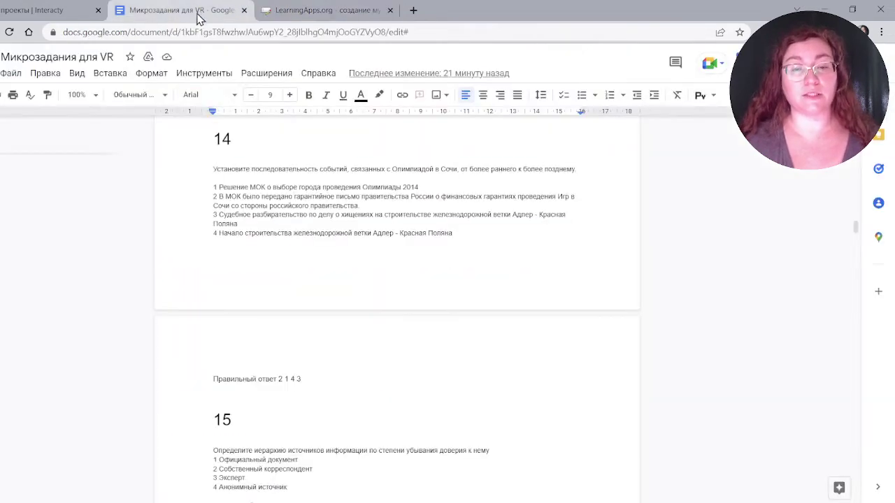
pyautogui.doubleClick(253, 171)
pyautogui.tripleClick(253, 172)
pyautogui.hotkey('ctrl', 'c')
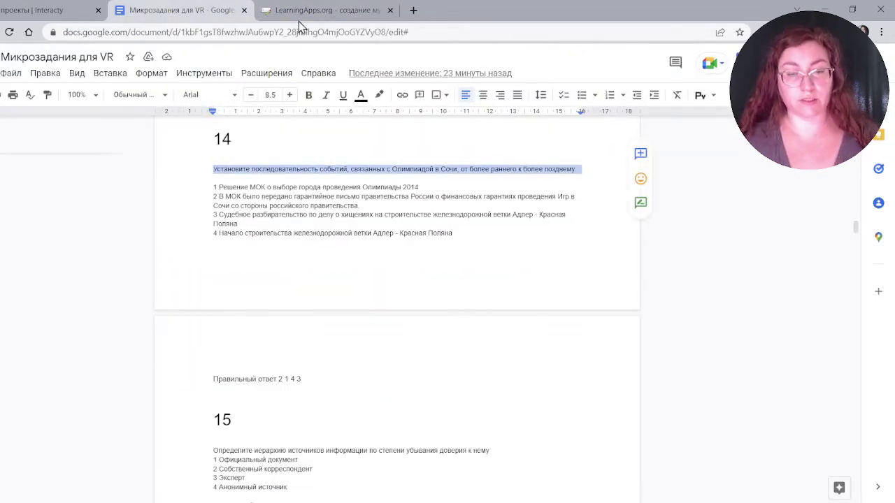
pyautogui.click(301, 12)
pyautogui.click(242, 190)
pyautogui.hotkey('ctrl', 'v')
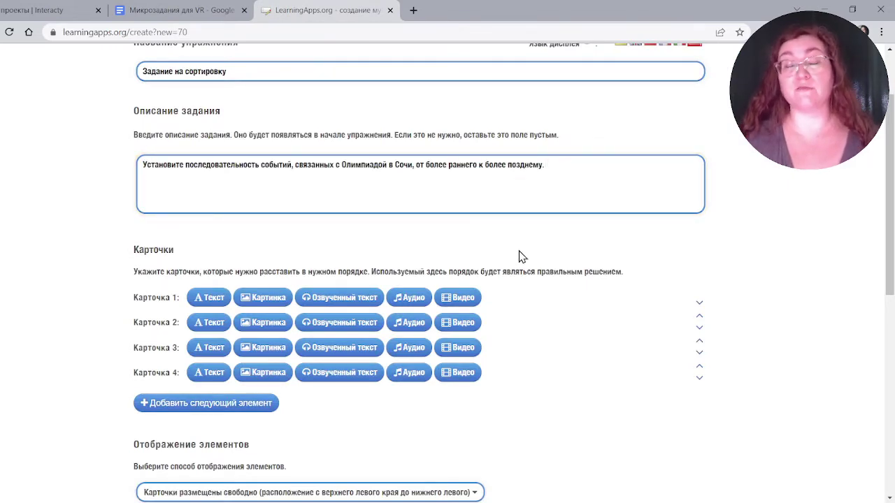
# Step: Make card 1 a text card with "Решение МОК о выборе города проведения Олимпиады 2014", copied from the Google Docs document without its number
pyautogui.scroll(-1, 514, 265)
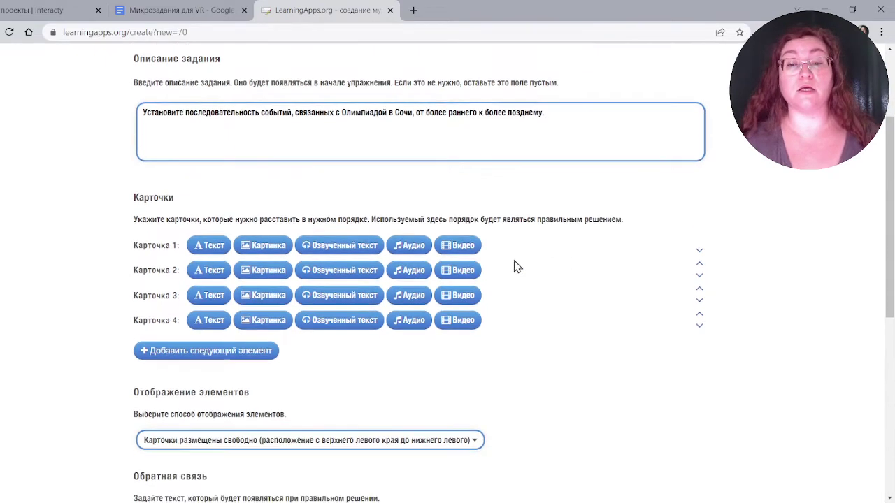
pyautogui.scroll(-1, 515, 265)
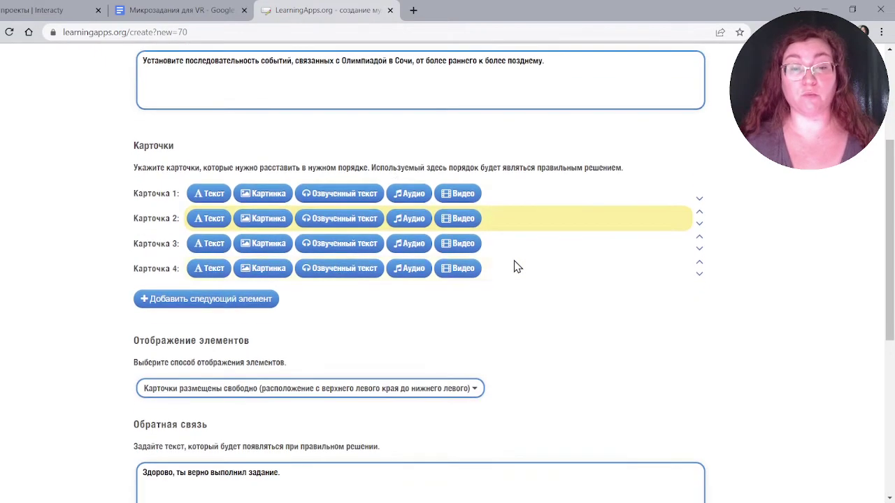
pyautogui.click(204, 196)
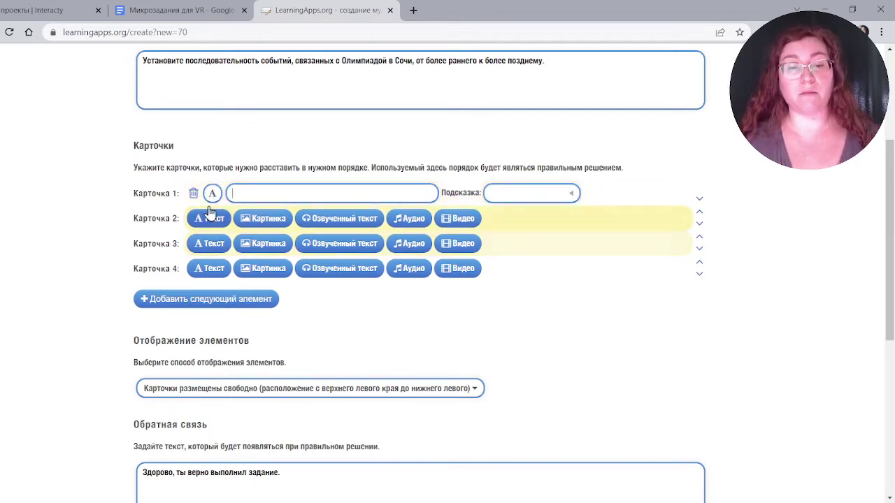
pyautogui.click(182, 9)
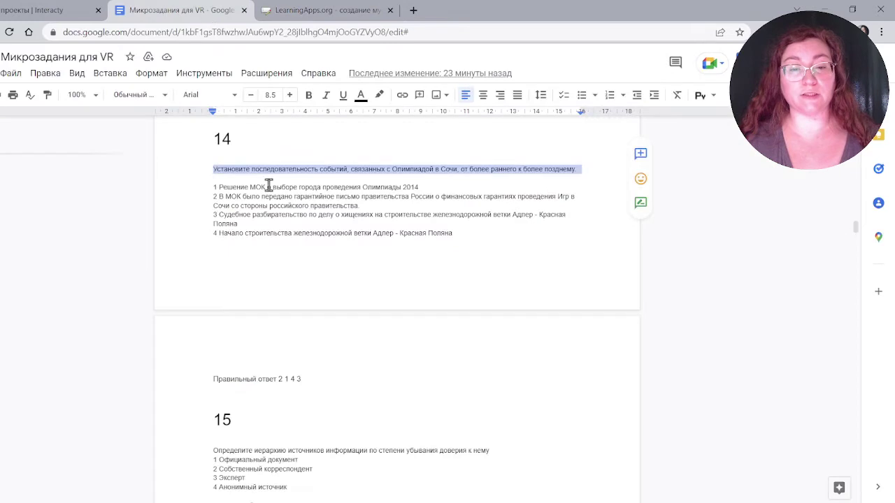
pyautogui.click(219, 186)
pyautogui.keyDown('shift'); pyautogui.click(433, 187); pyautogui.keyUp('shift')
pyautogui.hotkey('ctrl', 'c')
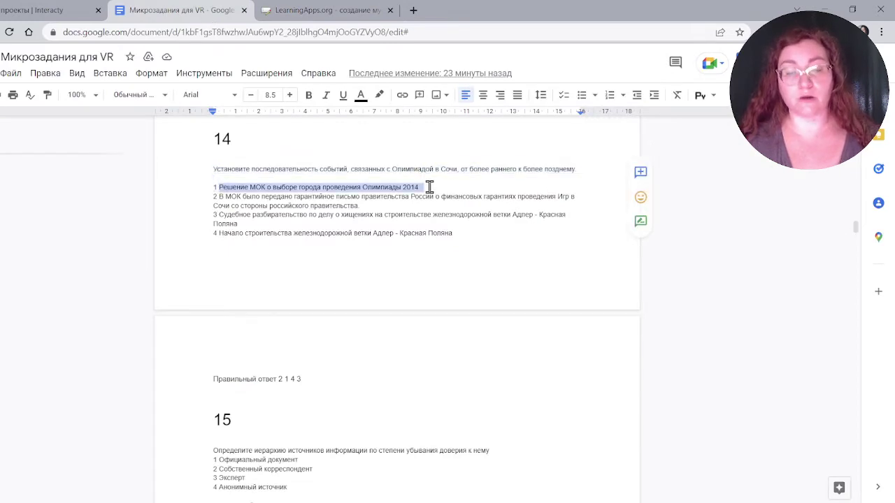
pyautogui.click(313, 10)
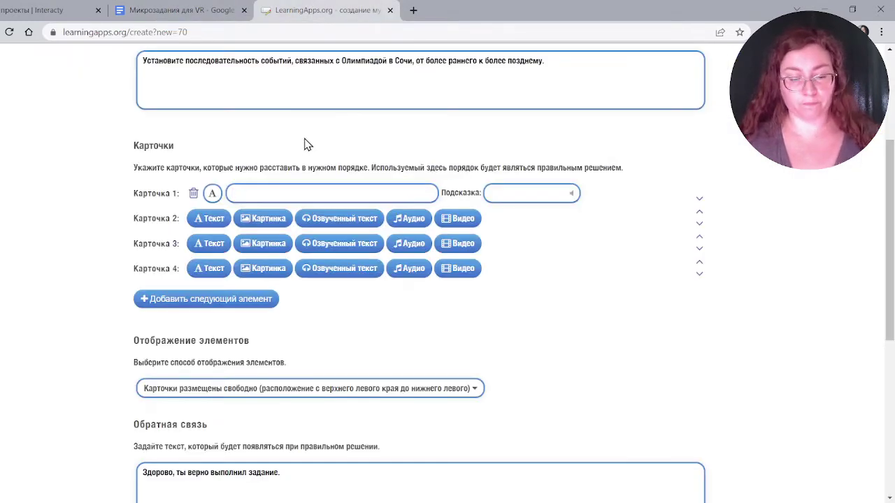
pyautogui.hotkey('ctrl', 'v')
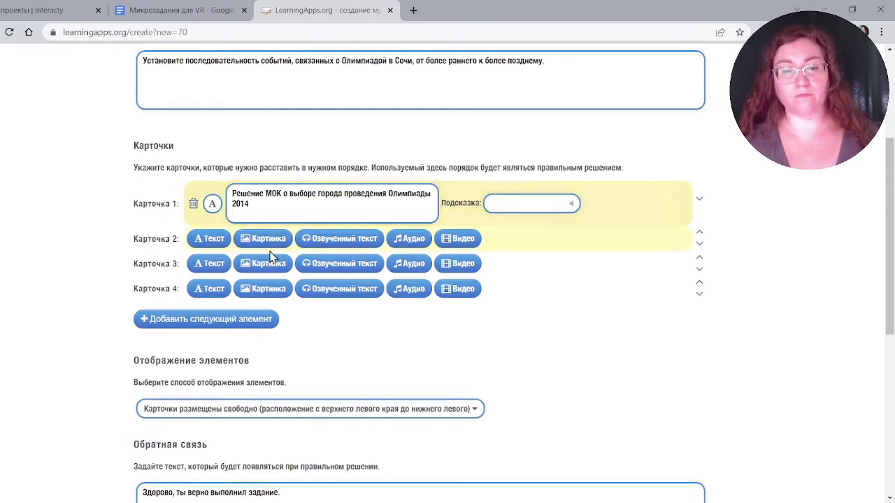
# Step: Make card 2 a text card with task 14's second event about the guarantee letter, copied from the Google Docs document, and remove its number
pyautogui.click(210, 241)
pyautogui.click(213, 235)
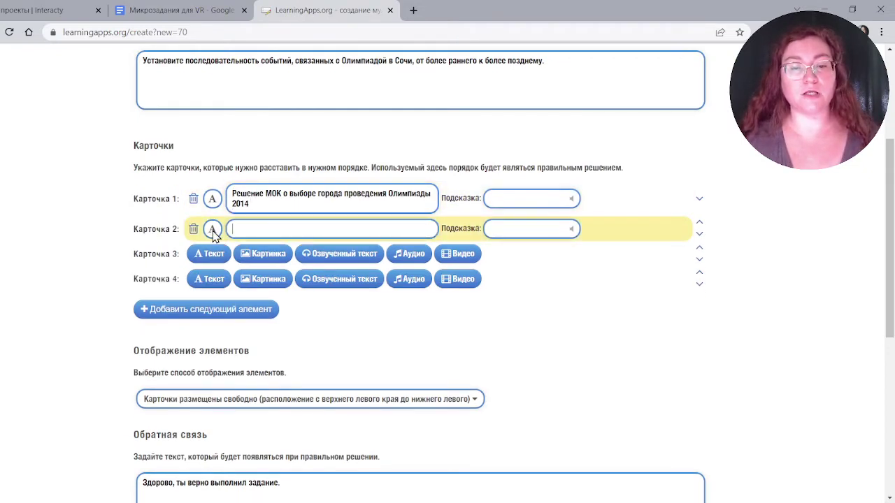
pyautogui.click(210, 14)
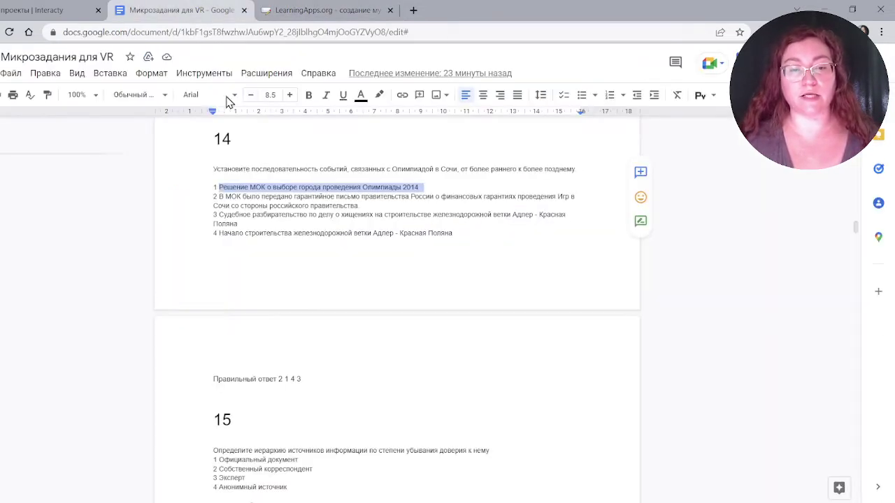
pyautogui.tripleClick(227, 200)
pyautogui.hotkey('ctrl', 'c')
pyautogui.click(307, 10)
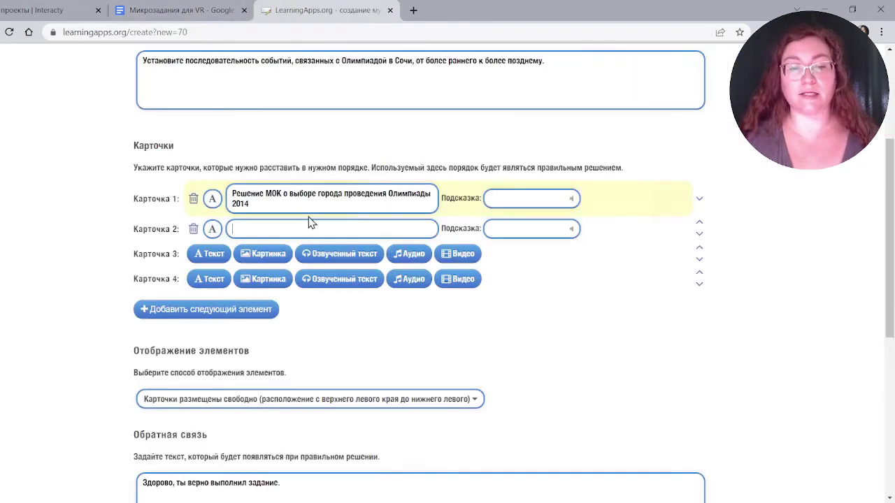
pyautogui.hotkey('ctrl', 'v')
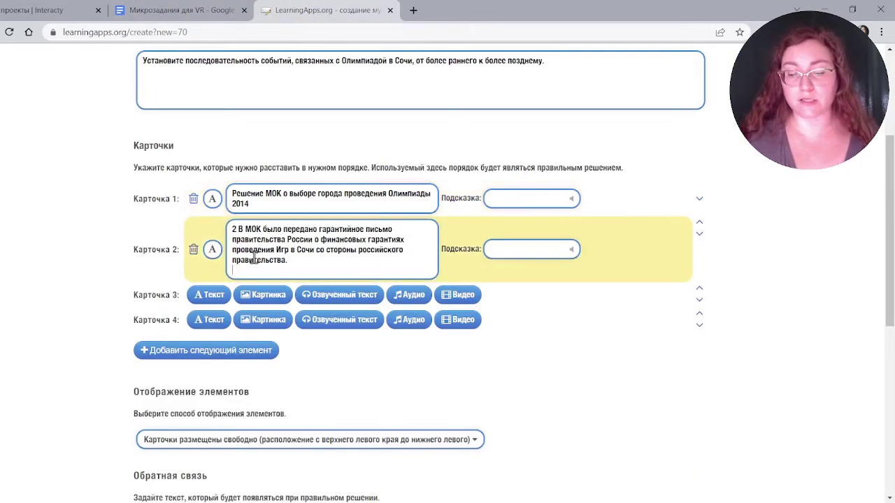
pyautogui.click(239, 229)
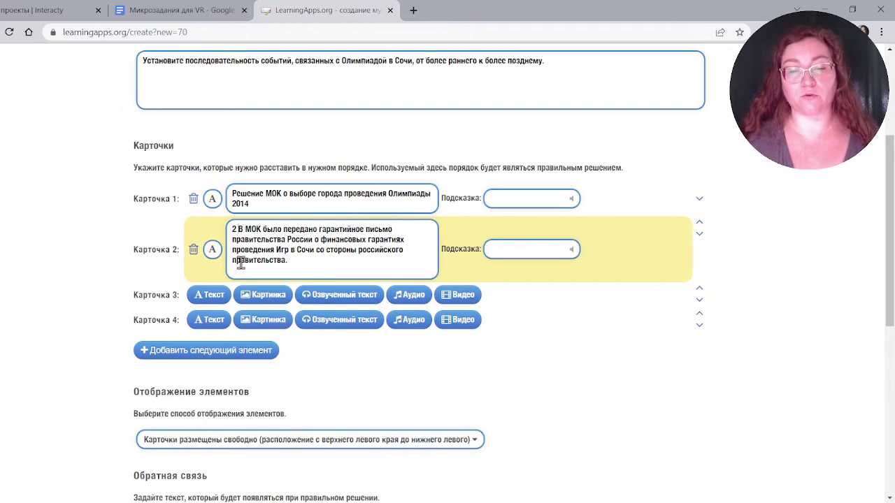
pyautogui.press('BackSpace')
pyautogui.press('BackSpace')
# Step: Make card 3 a text card with task 14's third event about the embezzlement trial, copied from the Google Docs document, and remove its number
pyautogui.click(208, 8)
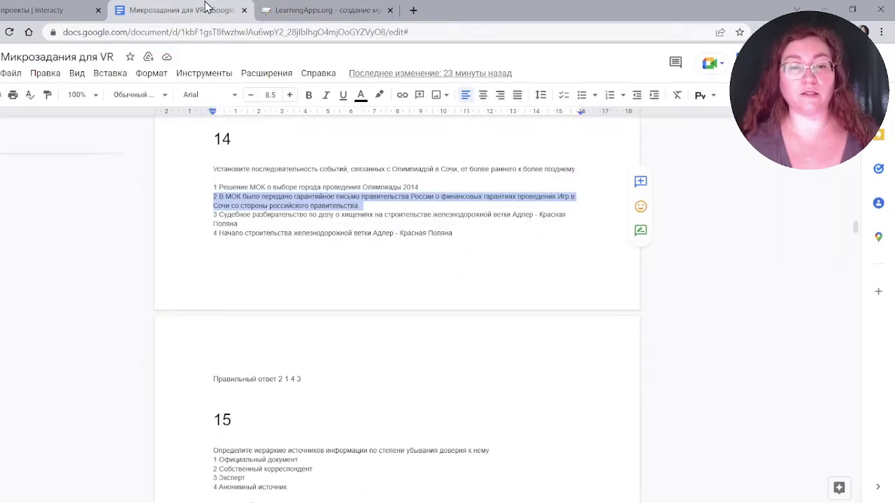
pyautogui.tripleClick(233, 221)
pyautogui.click(328, 9)
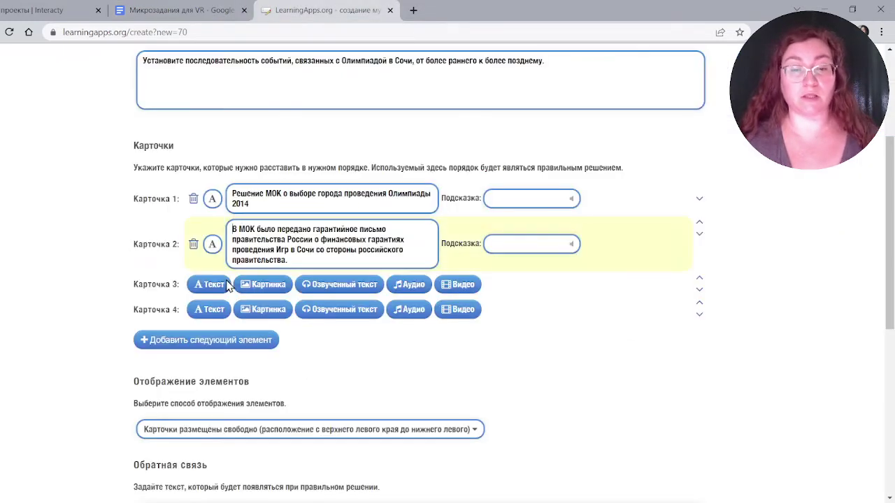
pyautogui.click(208, 284)
pyautogui.hotkey('ctrl', 'v')
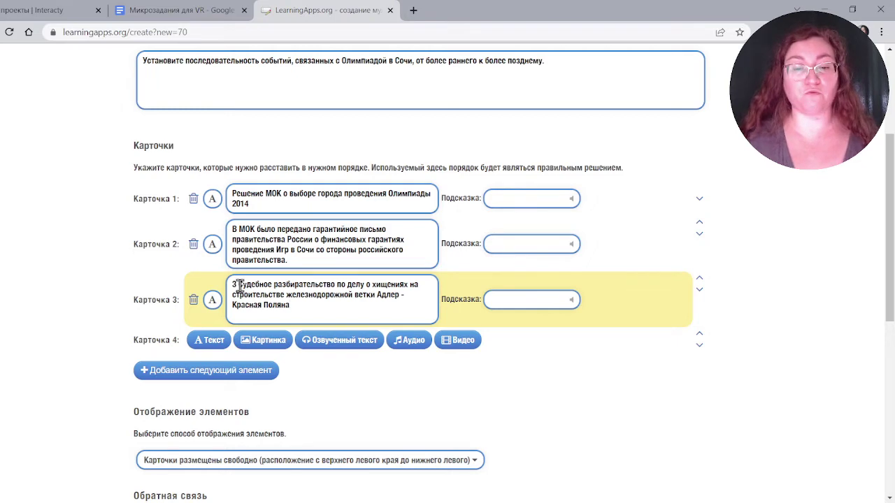
pyautogui.click(238, 284)
pyautogui.press('BackSpace')
pyautogui.press('BackSpace')
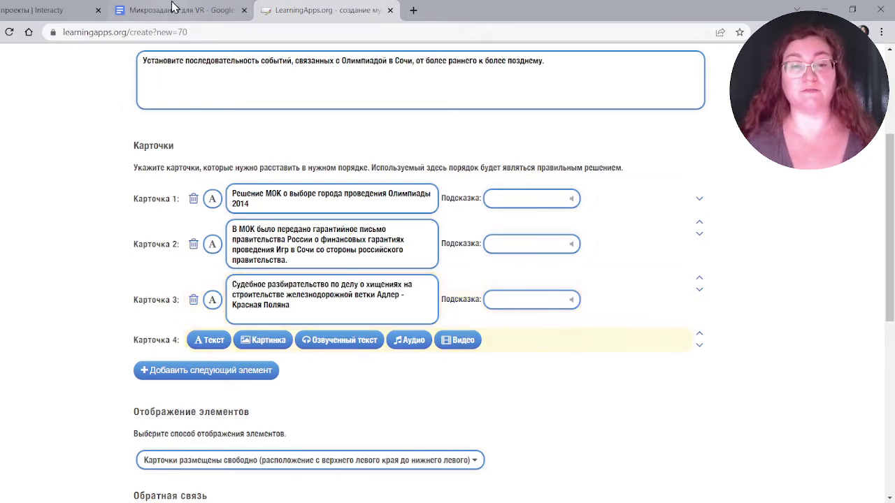
# Step: Make card 4 a text card with "Начало строительства железнодорожной ветки Адлер - Красная Поляна", copied from the Google Docs document without its number
pyautogui.click(173, 9)
pyautogui.tripleClick(312, 235)
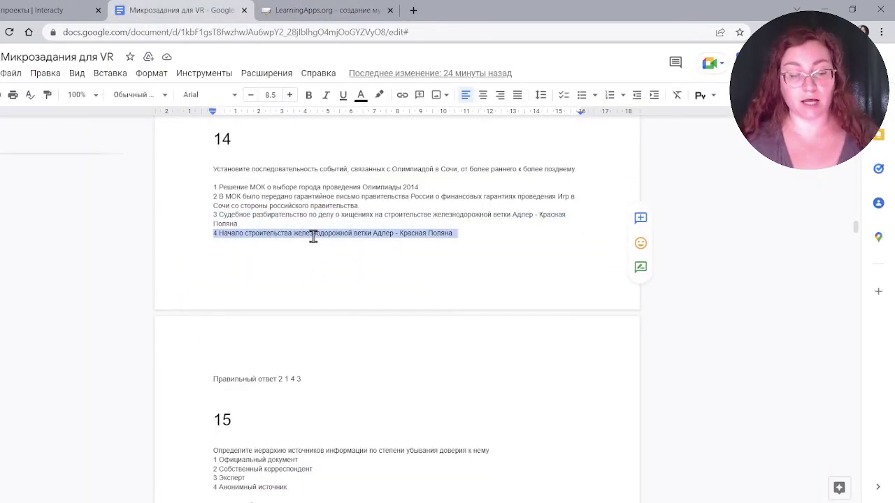
pyautogui.click(311, 10)
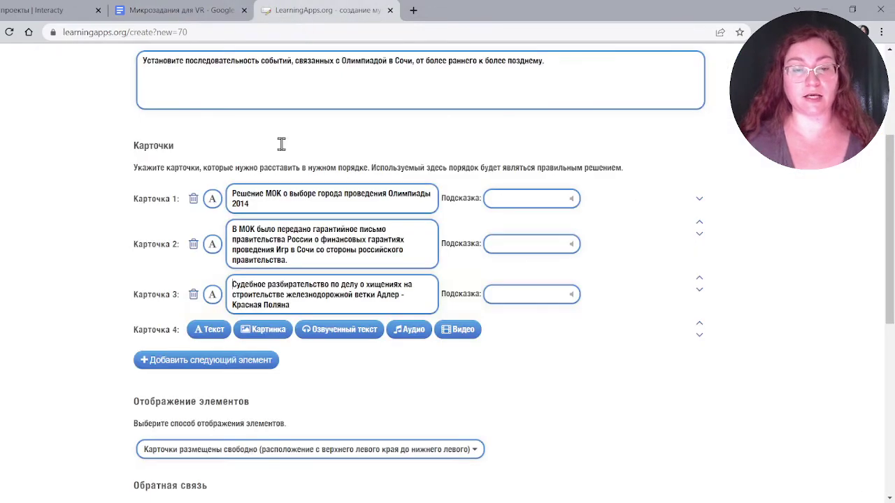
pyautogui.click(218, 331)
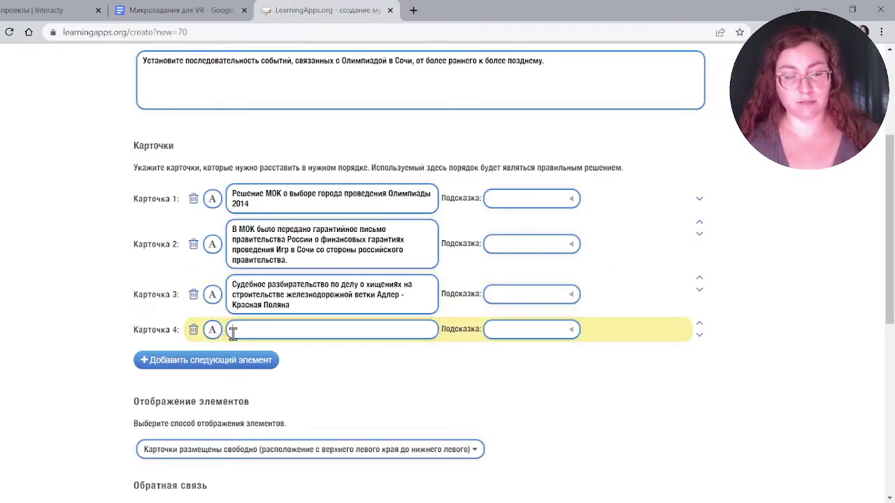
pyautogui.hotkey('ctrl', 'v')
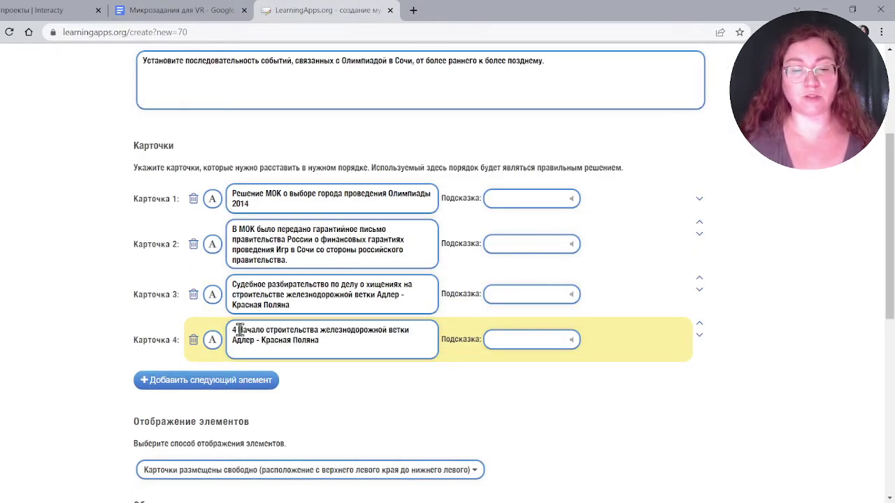
pyautogui.click(240, 329)
pyautogui.press('BackSpace')
pyautogui.press('BackSpace')
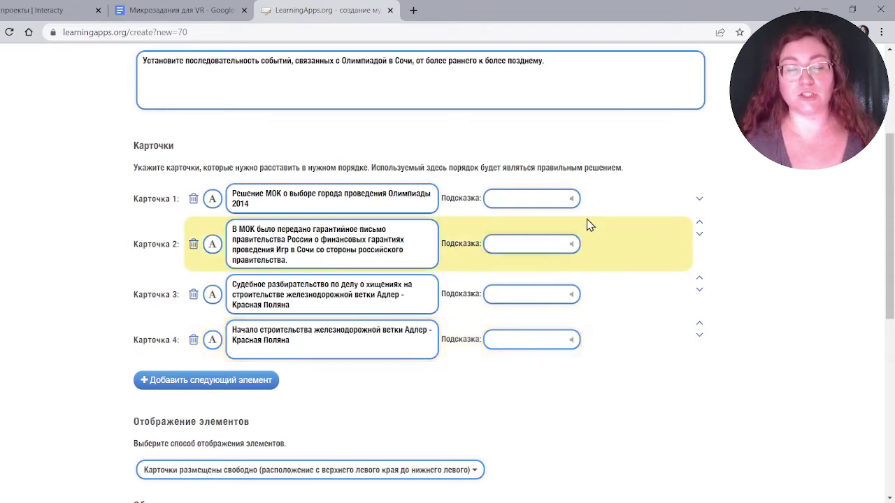
# Step: Reorder the cards to match the document's correct answer 2 1 4 3: guarantee letter, МОК decision, construction start, embezzlement trial
pyautogui.click(700, 234)
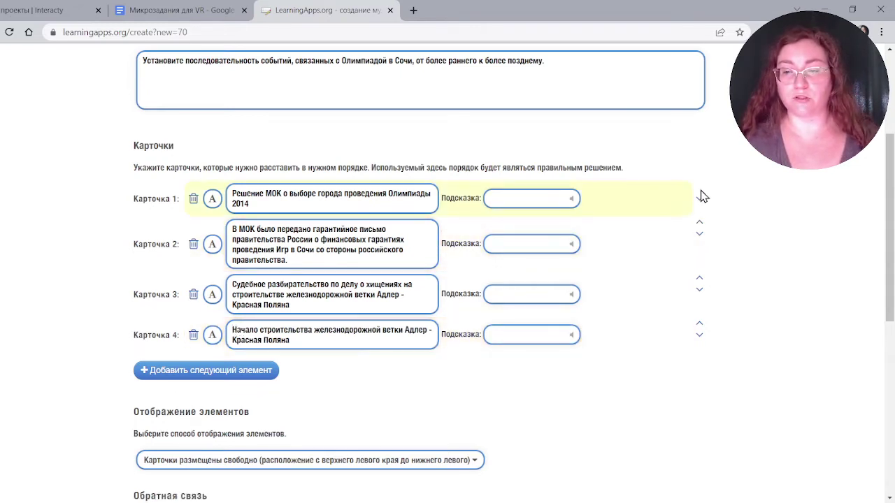
pyautogui.click(700, 226)
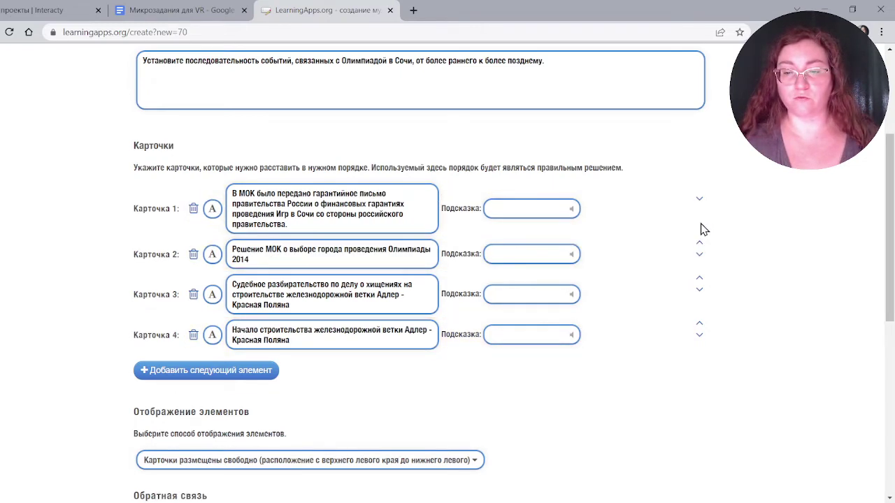
pyautogui.click(180, 10)
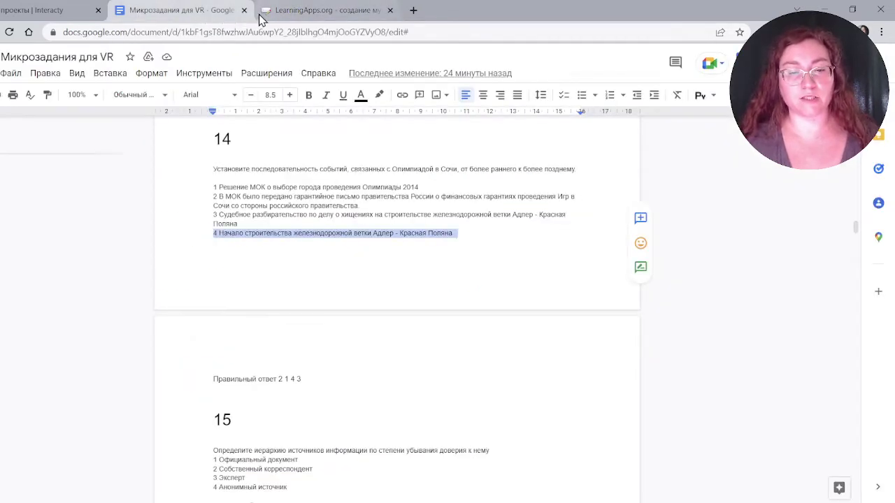
pyautogui.click(279, 14)
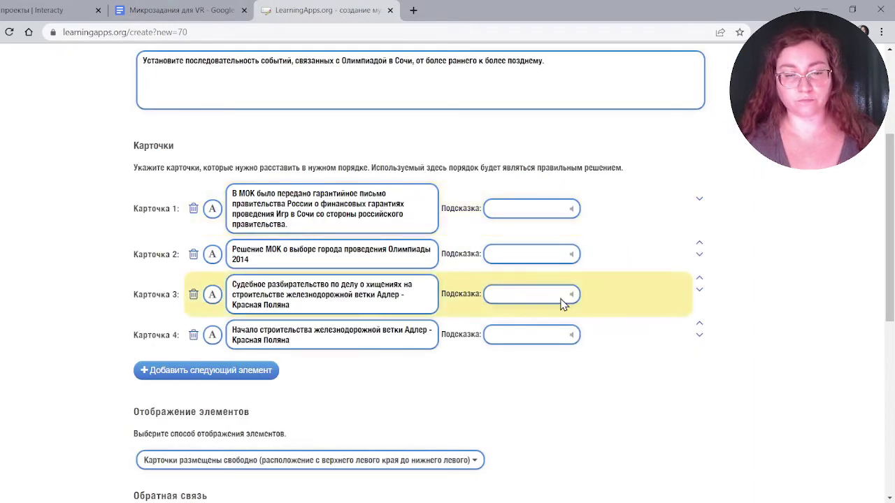
pyautogui.click(699, 323)
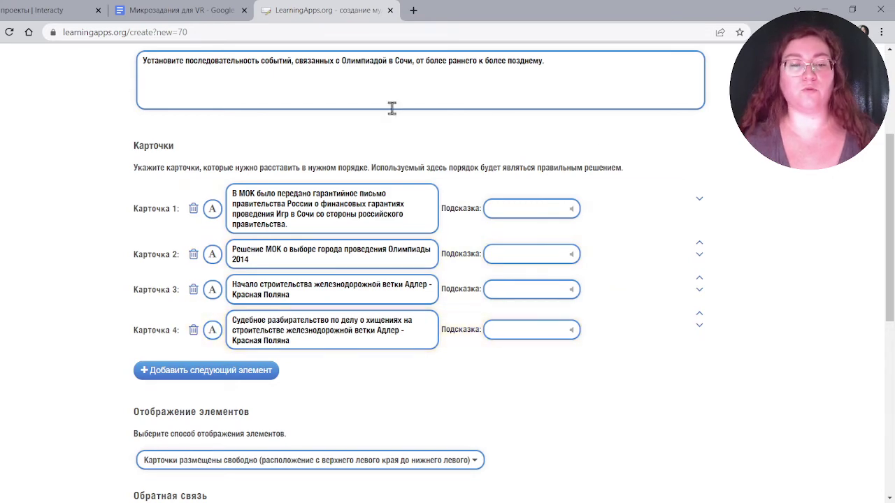
# Step: Set the display of elements to "Карточки размещены горизонтально (слева направо)"
pyautogui.scroll(-3, 232, 287)
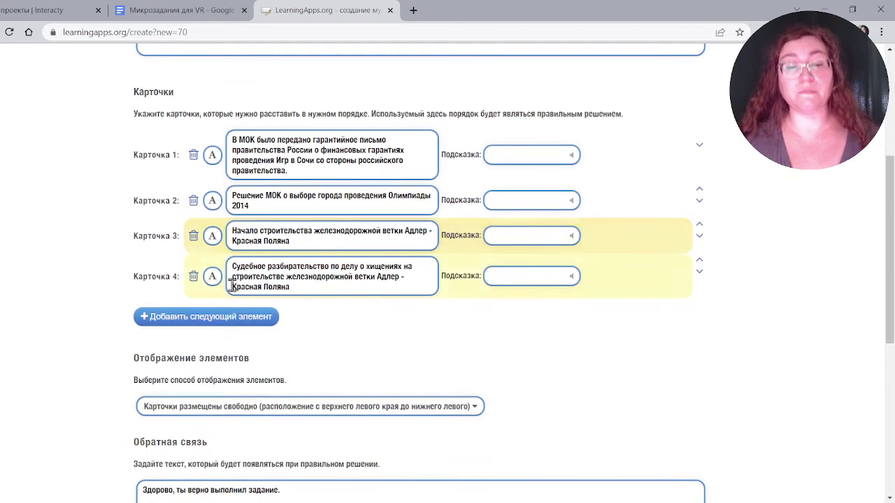
pyautogui.scroll(-1, 232, 286)
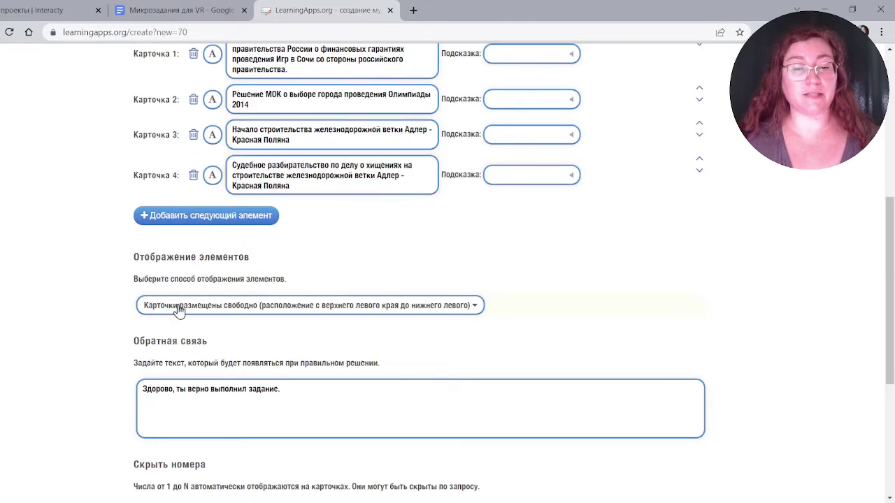
pyautogui.click(296, 308)
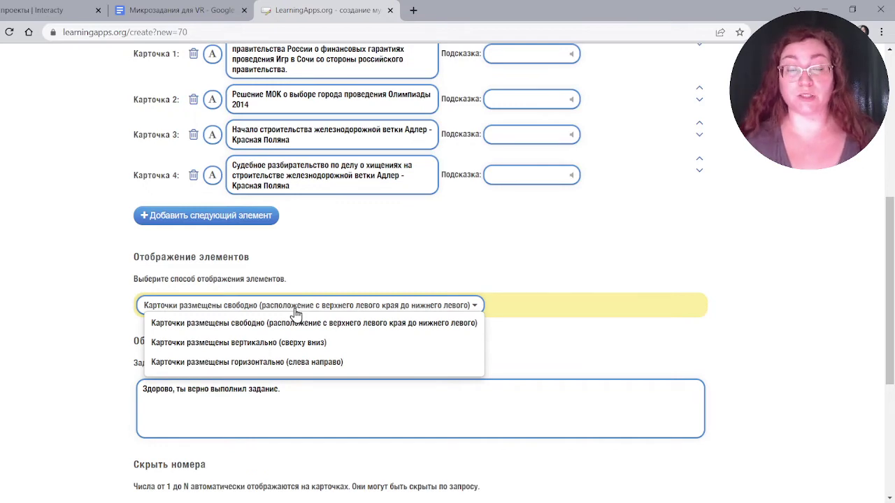
pyautogui.scroll(-1, 296, 315)
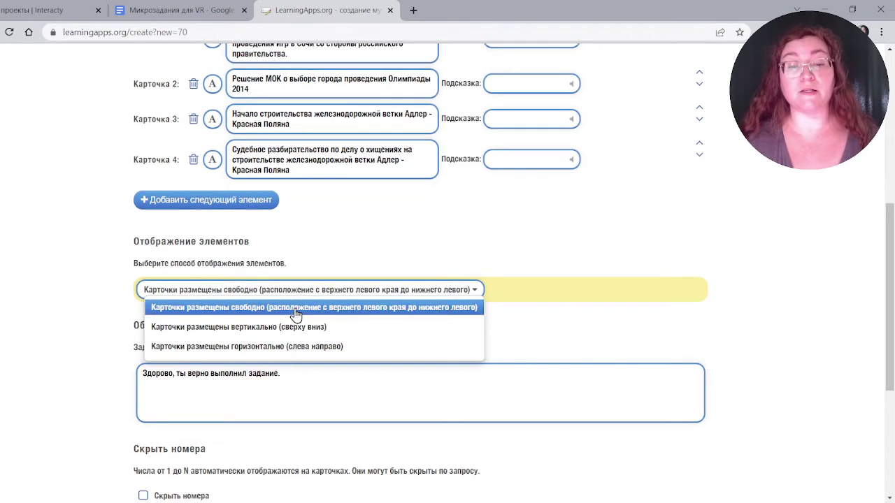
pyautogui.click(295, 346)
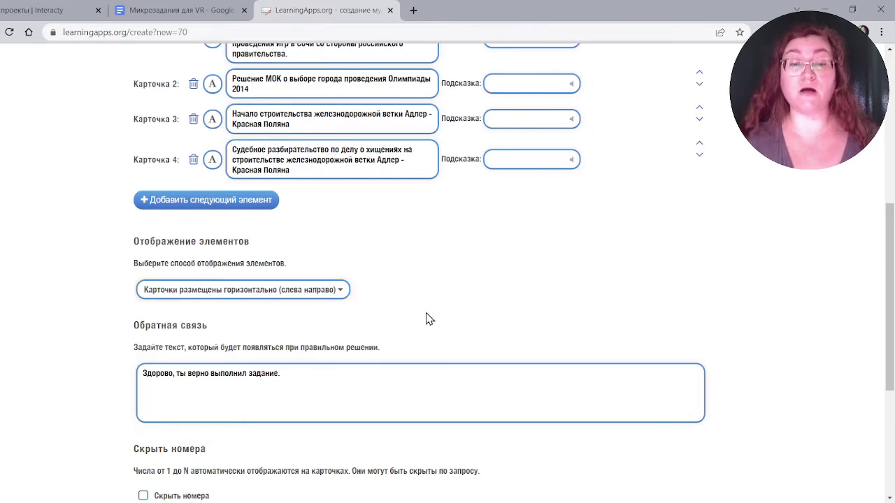
# Step: Set the display of elements to "Карточки размещены вертикально (сверху вниз)"
pyautogui.scroll(-1, 429, 319)
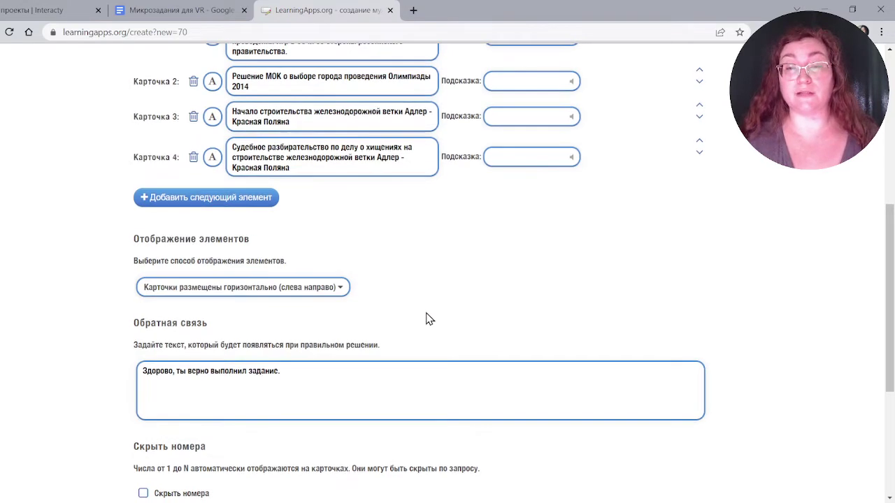
pyautogui.click(298, 289)
pyautogui.click(293, 323)
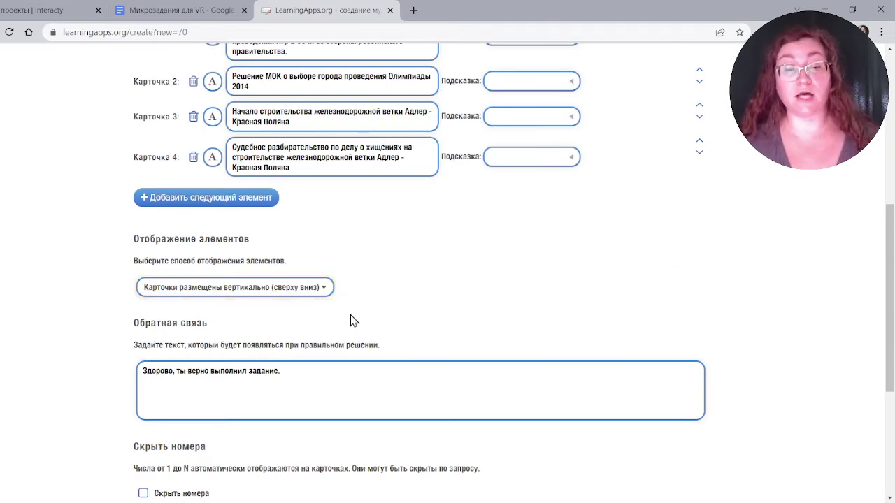
# Step: Keep the default feedback text and enable "Скрыть номера" to hide the numbers on the cards
pyautogui.scroll(-1, 351, 319)
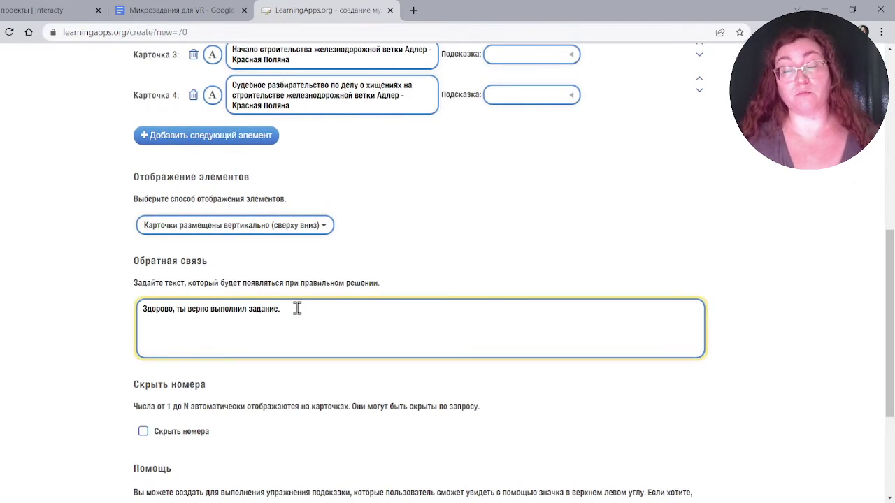
pyautogui.scroll(-1, 297, 309)
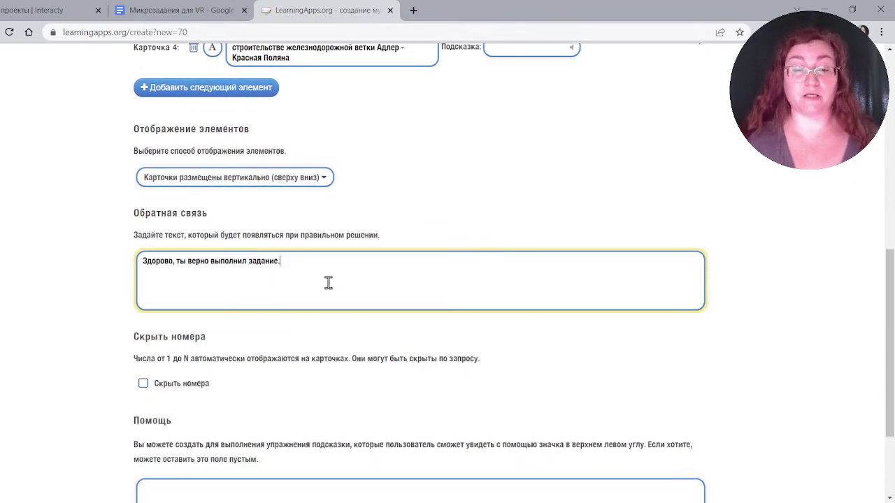
pyautogui.scroll(-2, 327, 283)
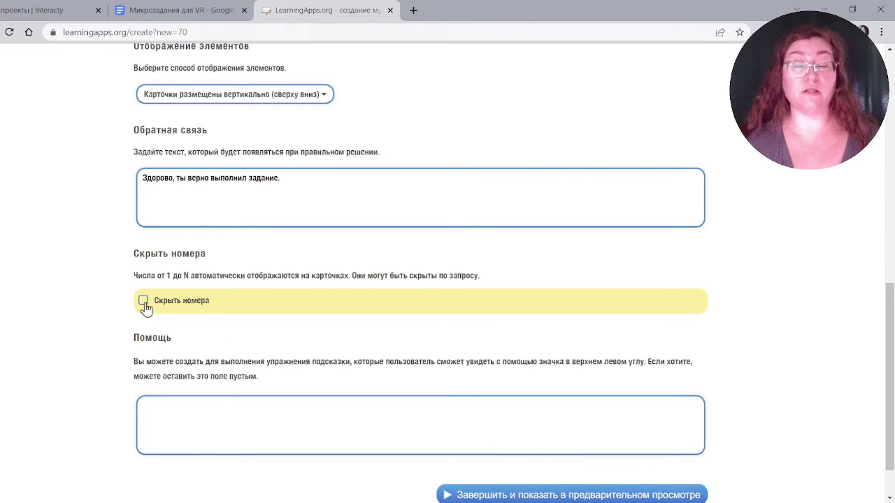
pyautogui.scroll(-1, 185, 311)
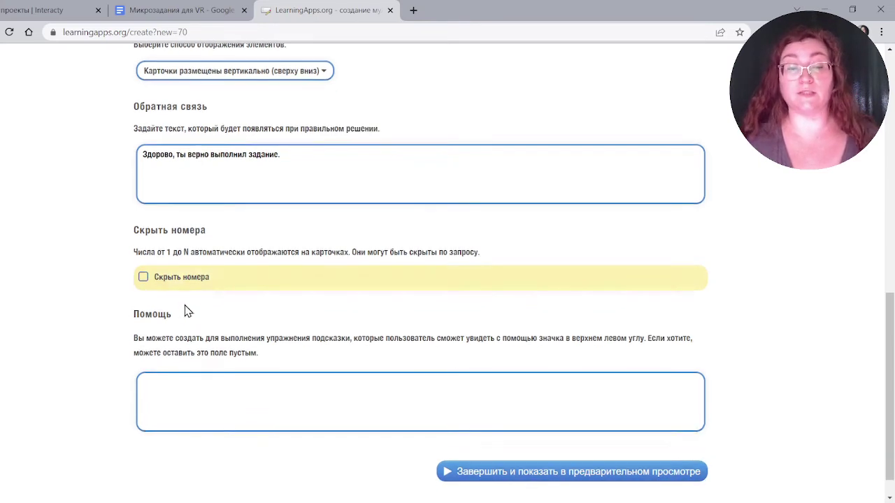
pyautogui.click(143, 278)
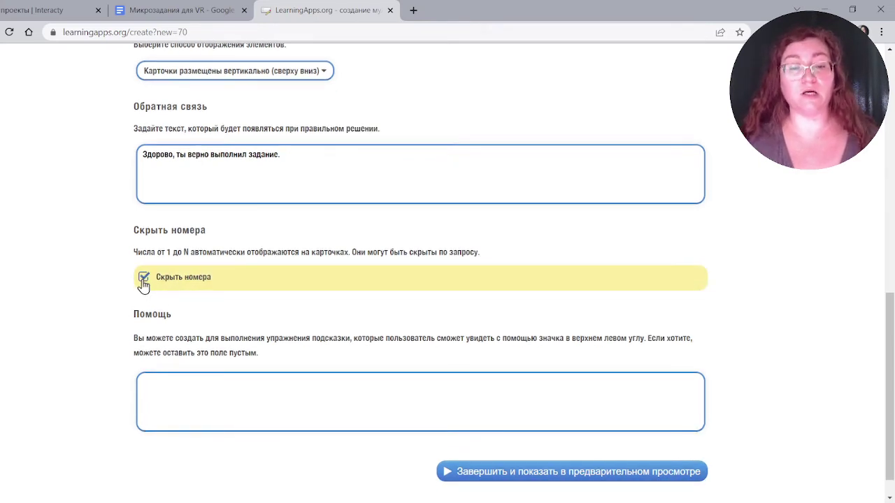
# Step: Preview the exercise, arrange its cards from guarantee letter to embezzlement trial, check the solution and dismiss the feedback
pyautogui.click(533, 475)
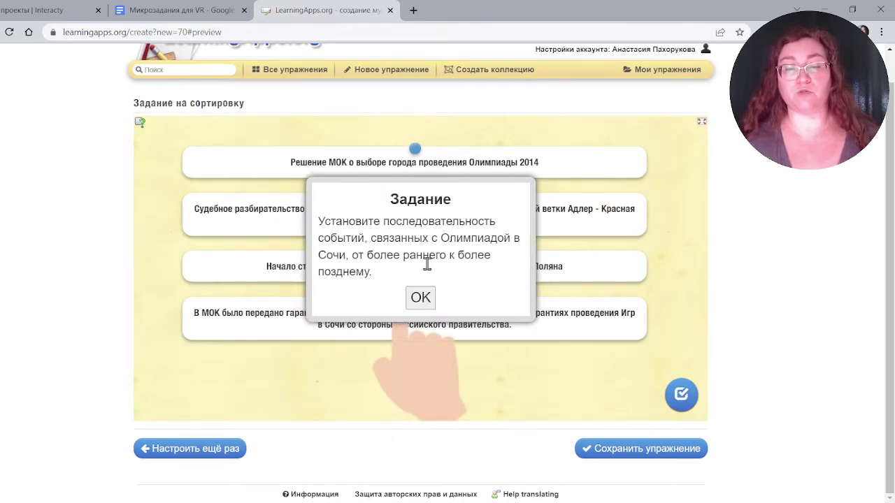
pyautogui.click(420, 301)
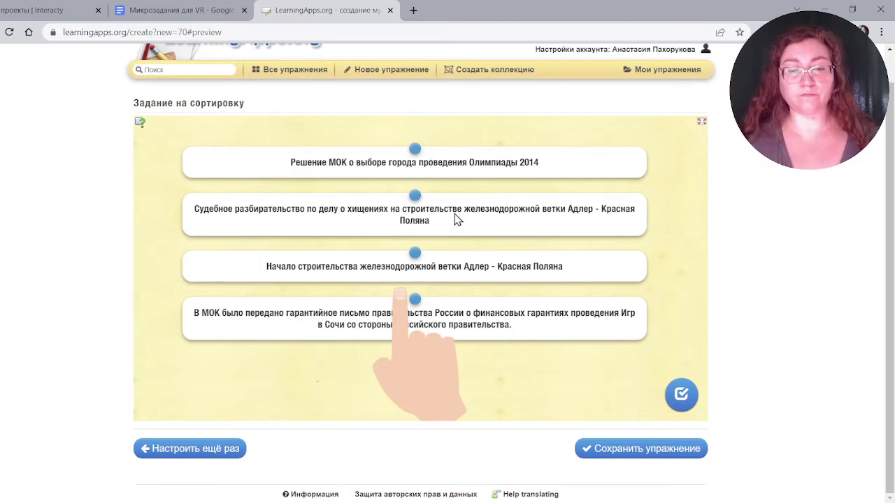
pyautogui.moveTo(455, 219); pyautogui.dragTo(460, 361)
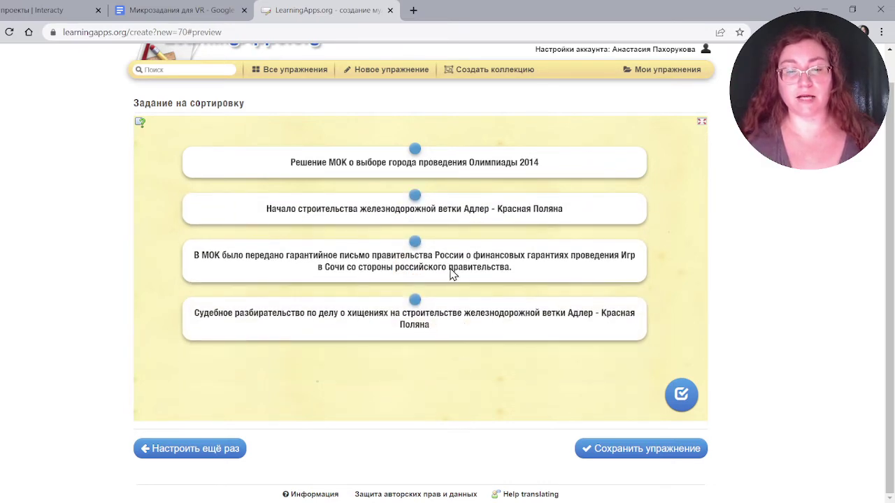
pyautogui.moveTo(455, 265); pyautogui.dragTo(451, 172)
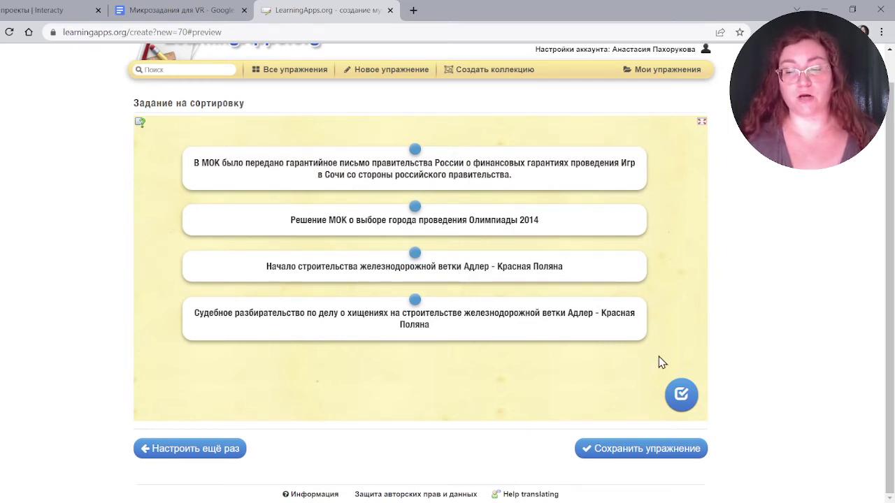
pyautogui.click(681, 396)
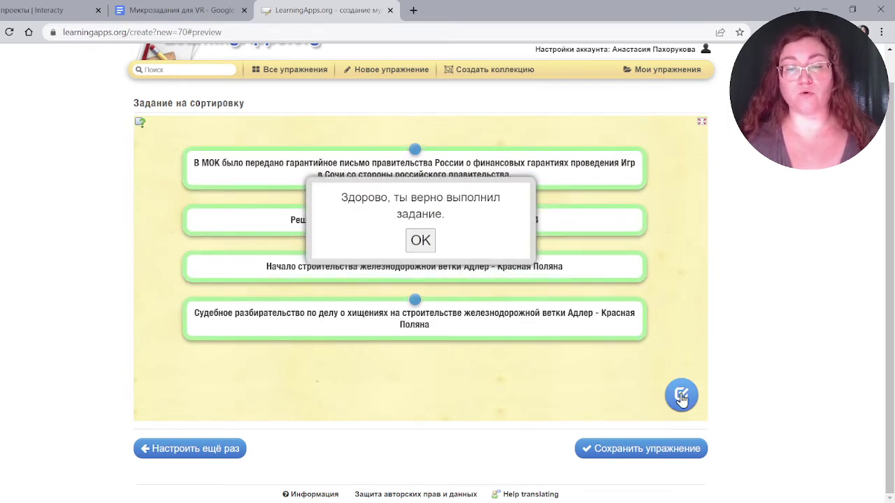
pyautogui.click(420, 241)
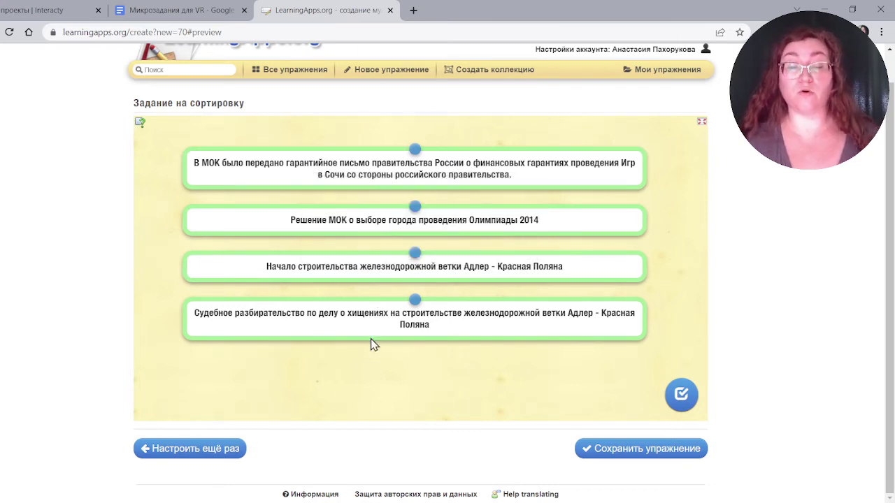
# Step: Return to the exercise settings, look over the feedback and help fields, and reopen the preview past the task message
pyautogui.click(230, 448)
pyautogui.scroll(-5, 494, 361)
pyautogui.scroll(-3, 493, 361)
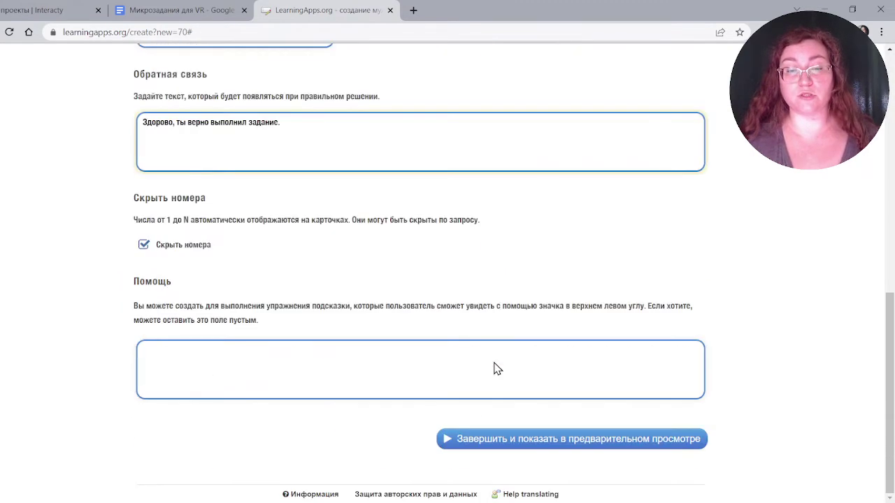
pyautogui.click(567, 446)
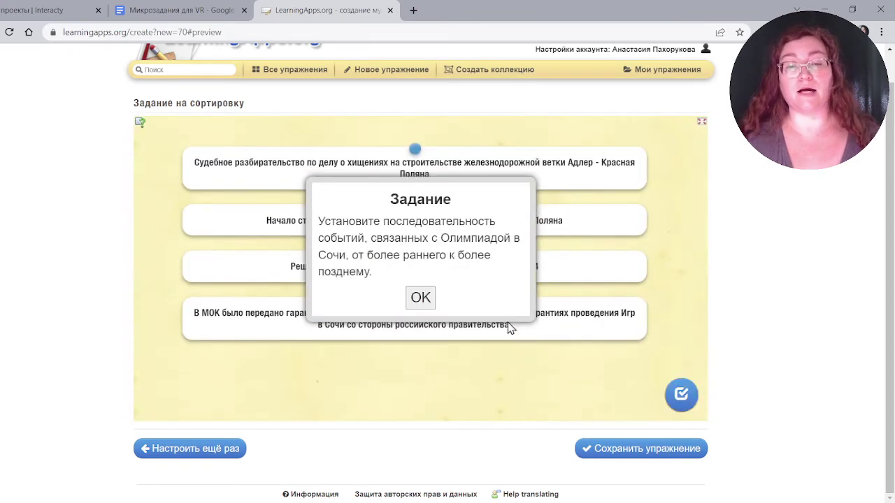
pyautogui.click(422, 299)
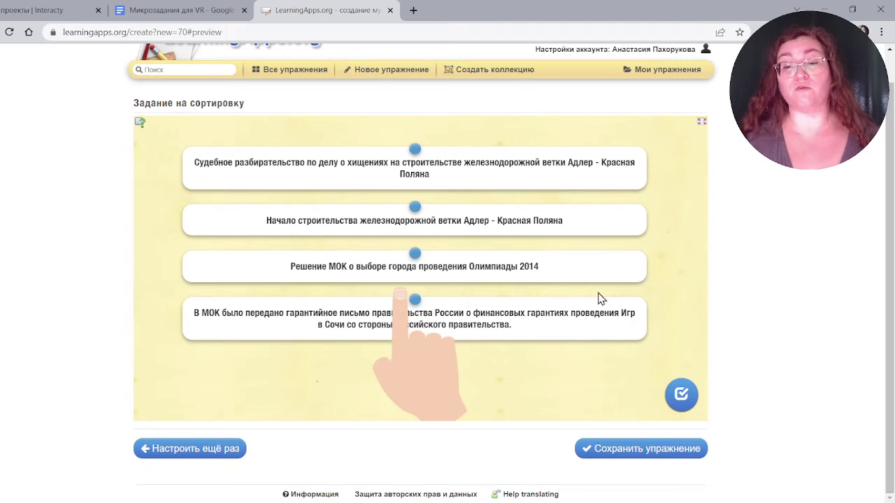
# Step: Test the preview with the embezzlement trial placed before the construction start, check it, then move the trial card last and check again
pyautogui.moveTo(531, 312); pyautogui.dragTo(542, 174)
pyautogui.moveTo(506, 241); pyautogui.dragTo(491, 336)
pyautogui.moveTo(500, 270); pyautogui.dragTo(510, 219)
pyautogui.moveTo(535, 267); pyautogui.dragTo(535, 335)
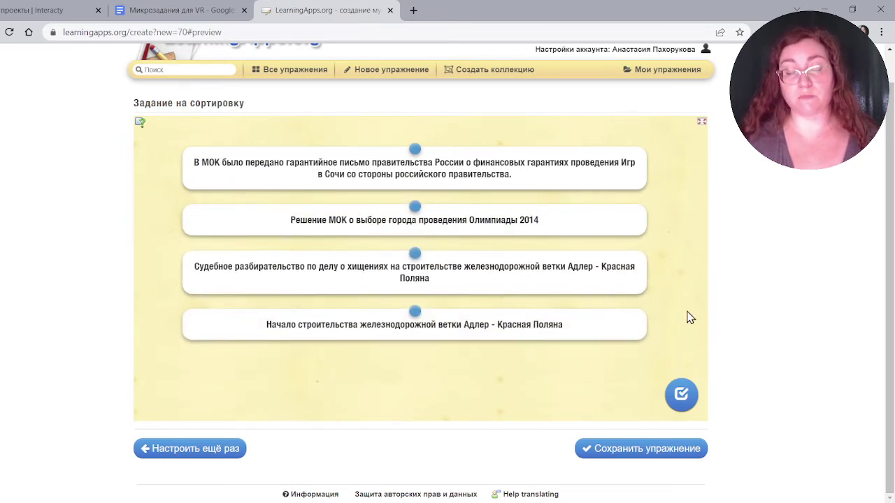
pyautogui.click(680, 398)
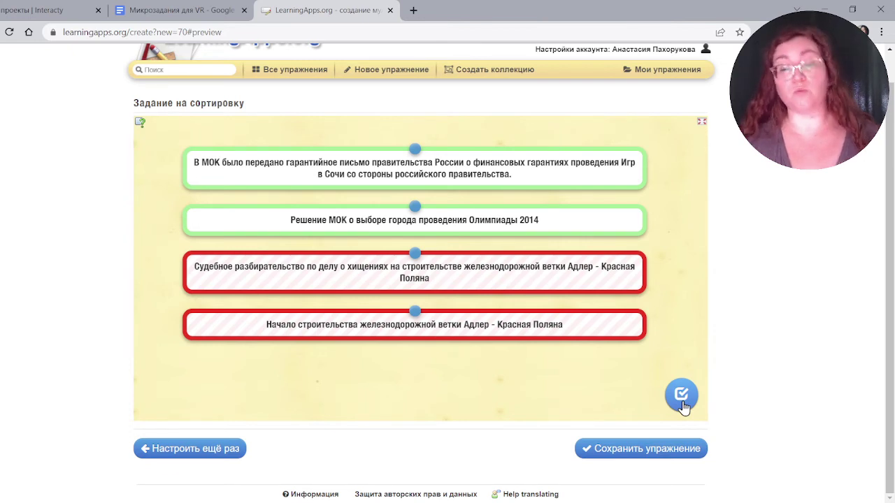
pyautogui.moveTo(471, 280); pyautogui.dragTo(469, 353)
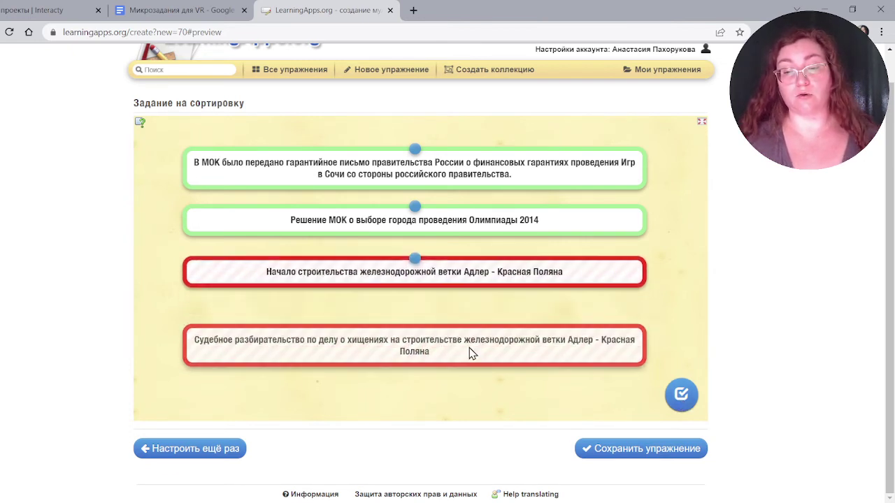
pyautogui.click(680, 395)
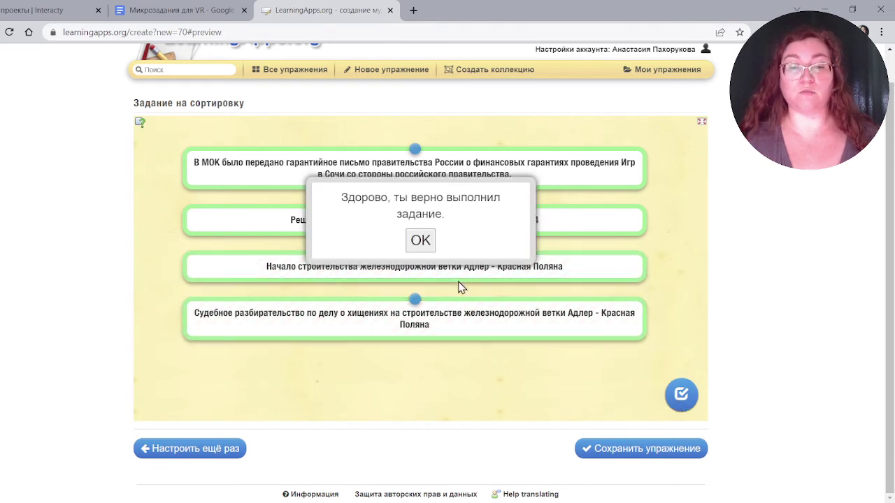
# Step: Dismiss the success feedback in the preview and save the sorting exercise
pyautogui.click(420, 239)
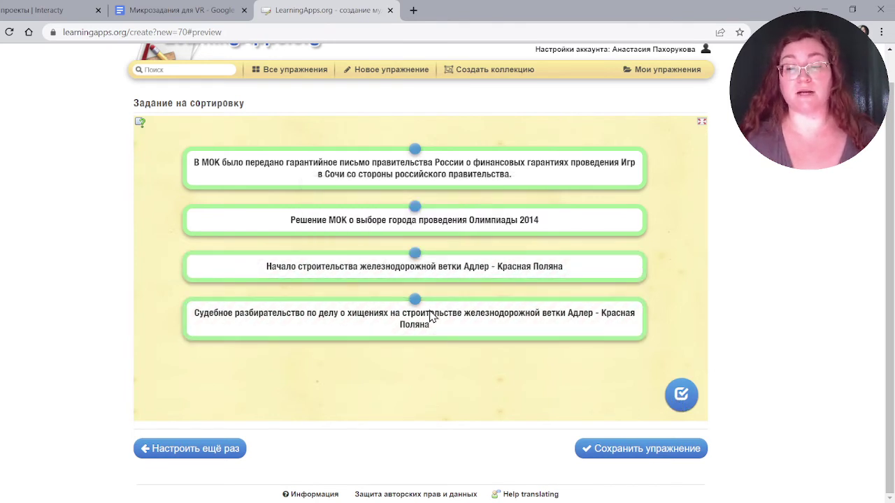
pyautogui.click(623, 457)
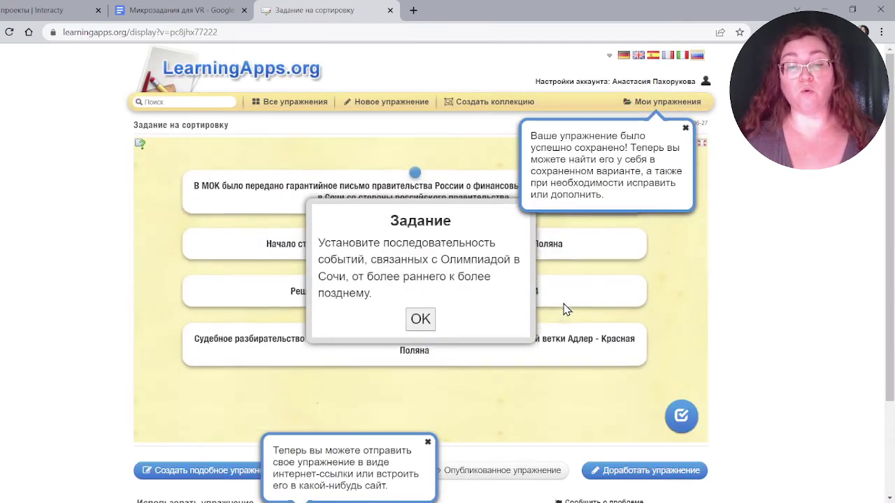
# Step: Copy the saved exercise's "Ссылка" address, open it in a new browser tab and dismiss the task message
pyautogui.scroll(-1, 479, 327)
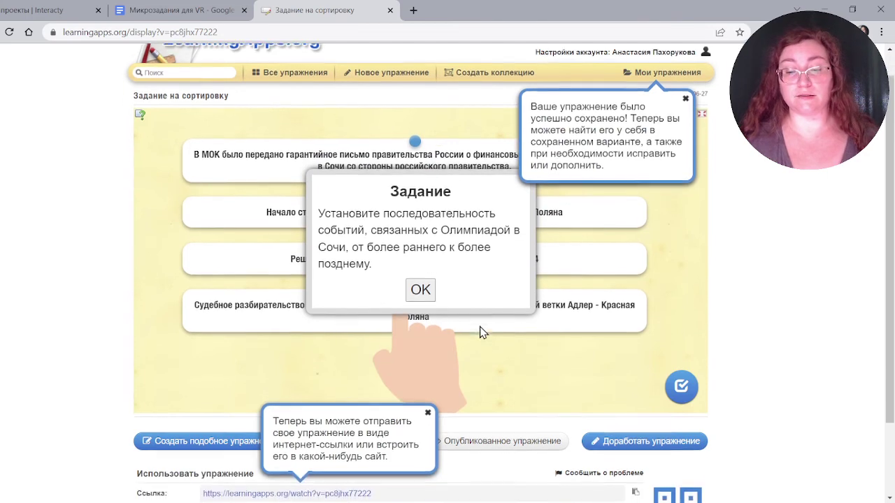
pyautogui.scroll(-2, 479, 327)
pyautogui.scroll(-1, 480, 332)
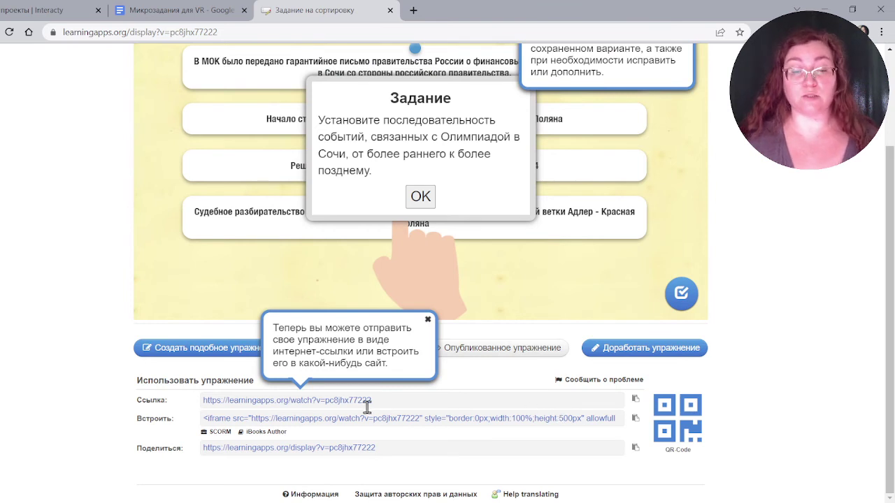
pyautogui.moveTo(378, 401); pyautogui.dragTo(201, 412)
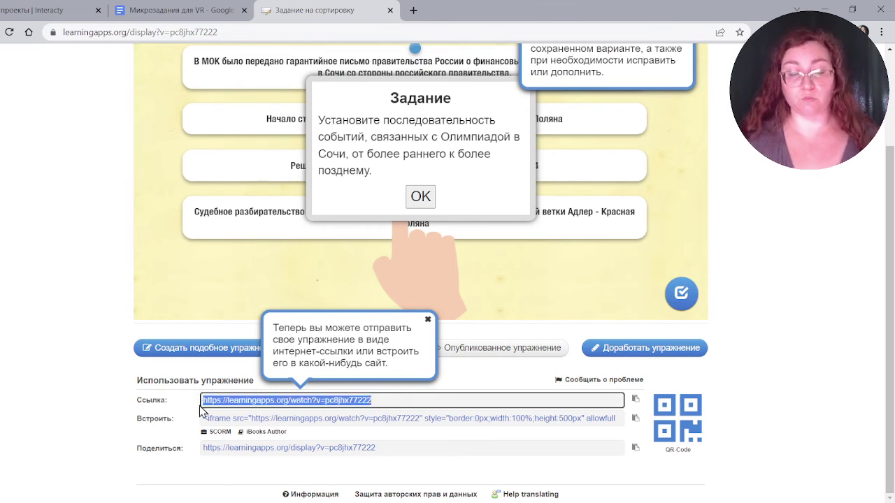
pyautogui.click(413, 10)
pyautogui.hotkey('ctrl', 'v')
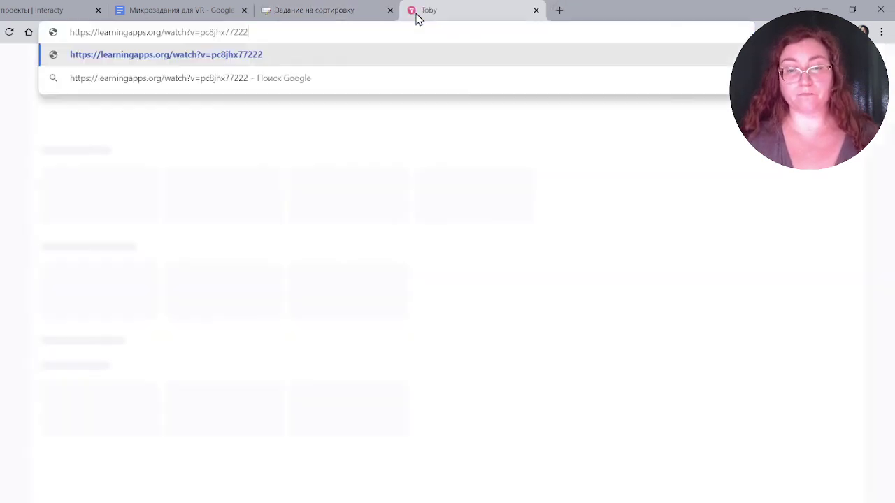
pyautogui.press('Return')
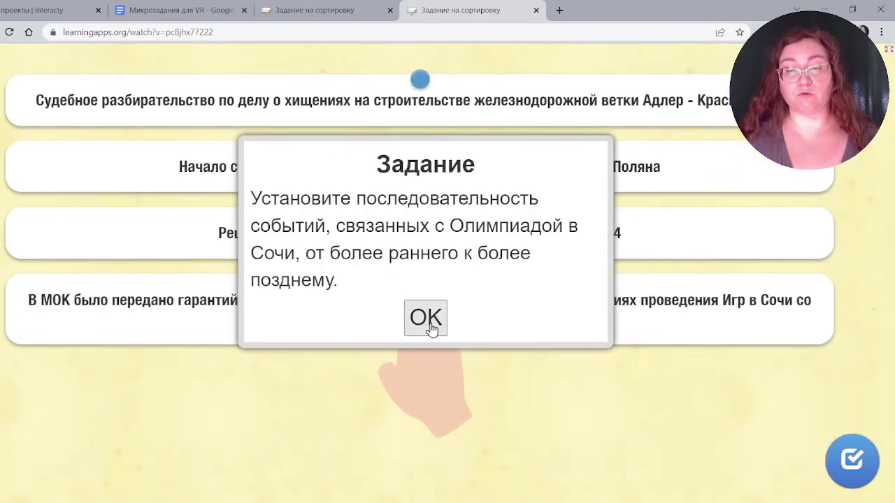
pyautogui.click(428, 323)
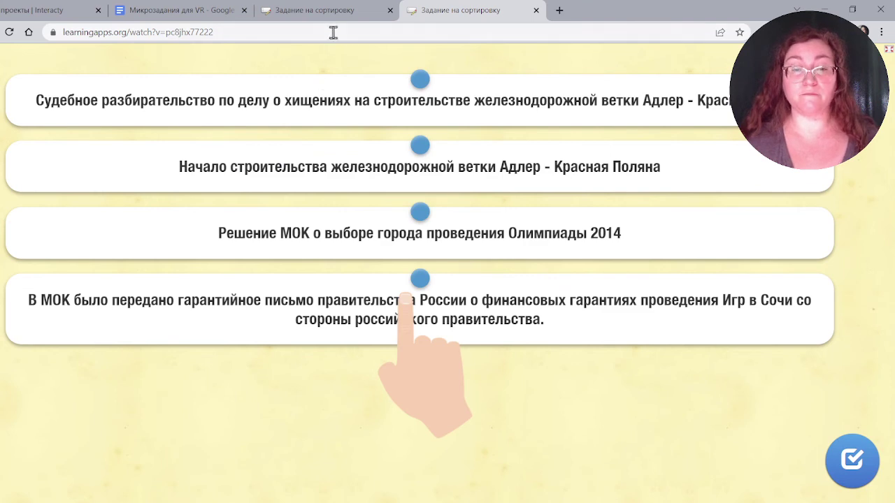
# Step: Return to the saved exercise's page, display its enlarged QR code and close the hint about sharing the link
pyautogui.click(324, 11)
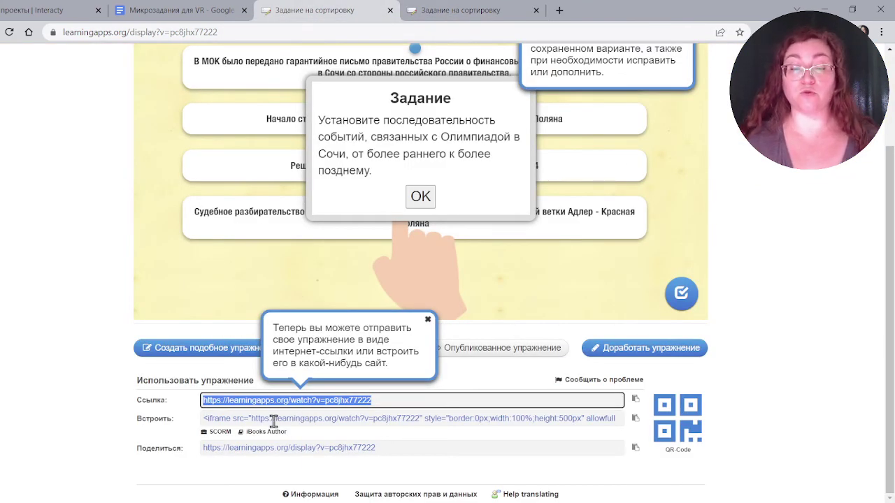
pyautogui.click(677, 432)
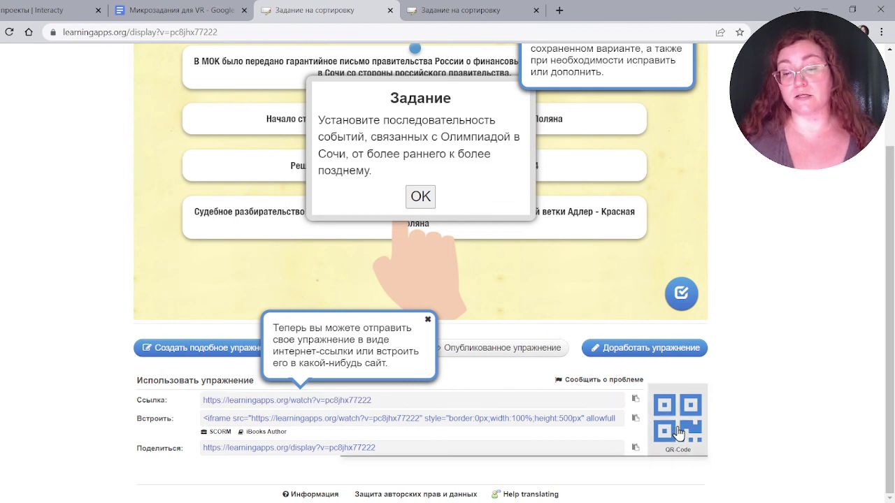
pyautogui.click(428, 320)
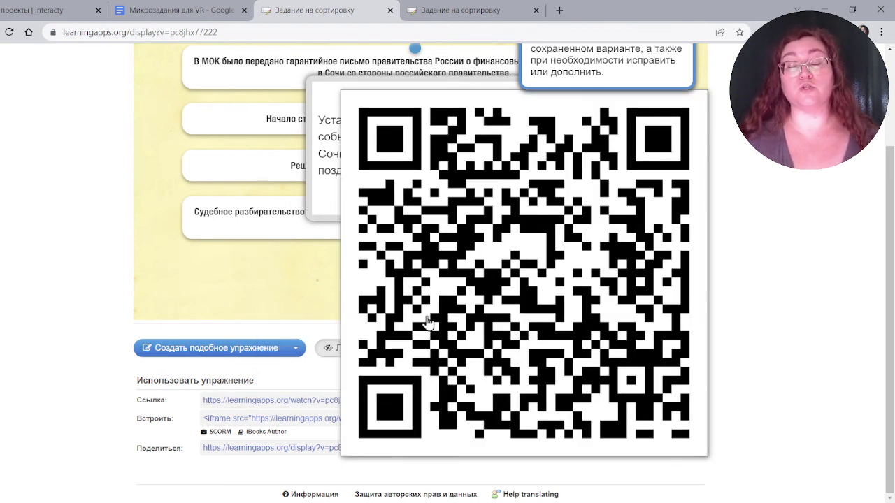